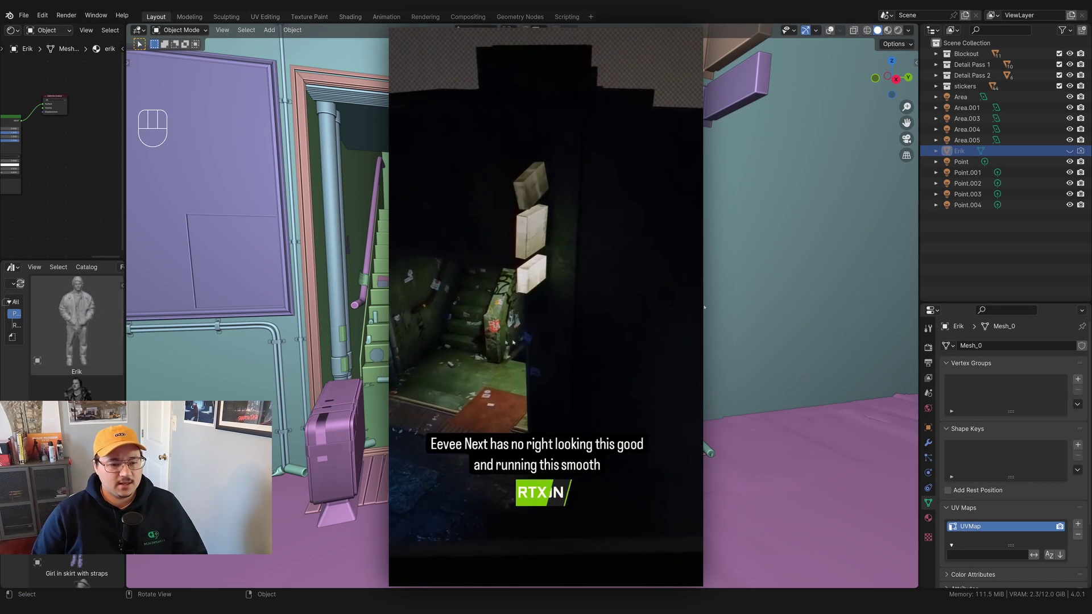
Switch the viewport to rendered shading and look over the lit stairwell entrance
{"action": "left_click", "coordinate": [898, 31]}
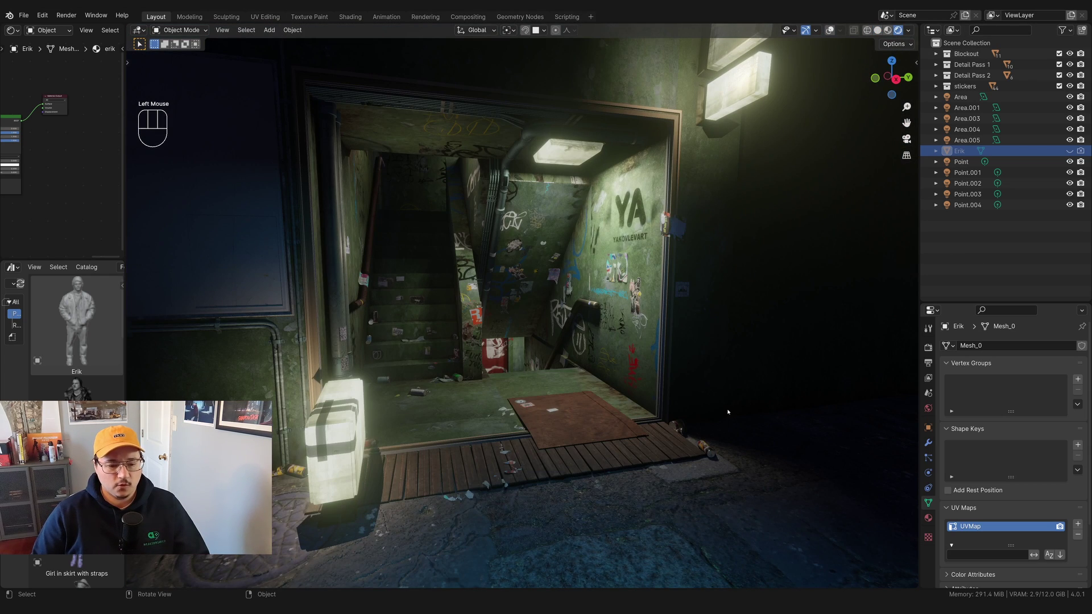
{"action": "scroll", "coordinate": [728, 411], "scroll_direction": "up", "scroll_amount": 3}
{"action": "middle_click_drag", "start_coordinate": [754, 411], "coordinate": [616, 349]}
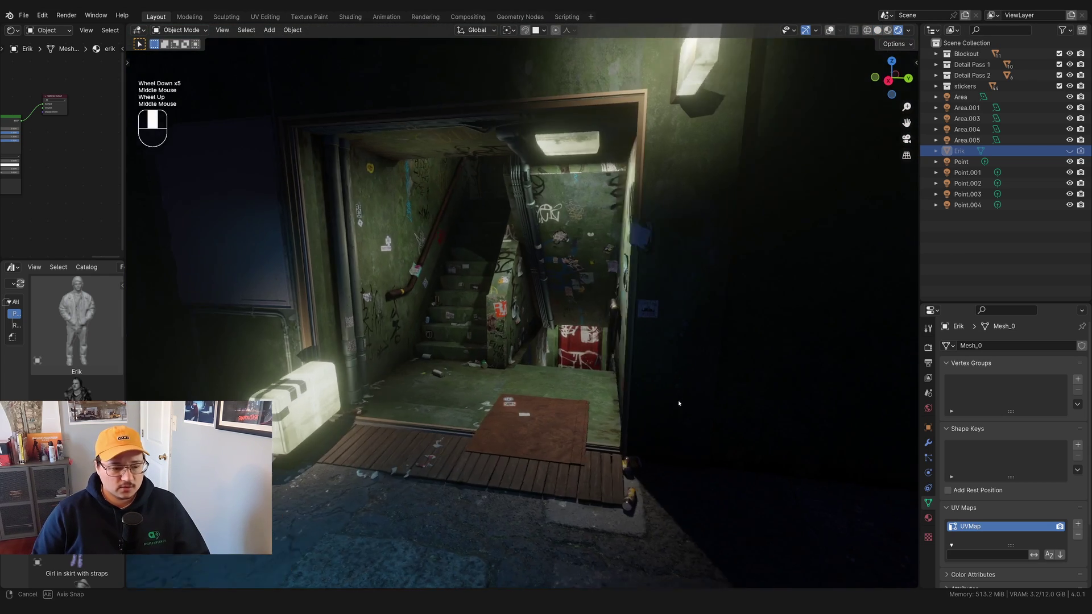
{"action": "scroll", "coordinate": [756, 406], "scroll_direction": "down", "scroll_amount": 1}
{"action": "scroll", "coordinate": [739, 401], "scroll_direction": "up", "scroll_amount": 3}
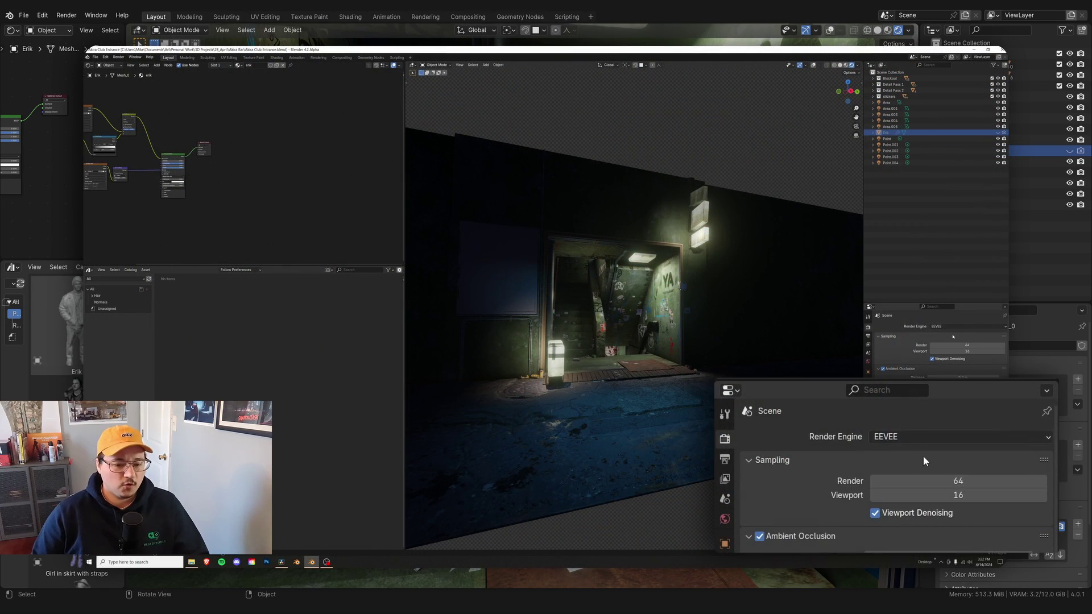
Change the render engine from EEVEE to EEVEE-Next and maximize the 3D viewport
{"action": "left_click", "coordinate": [921, 437]}
{"action": "left_click", "coordinate": [922, 469]}
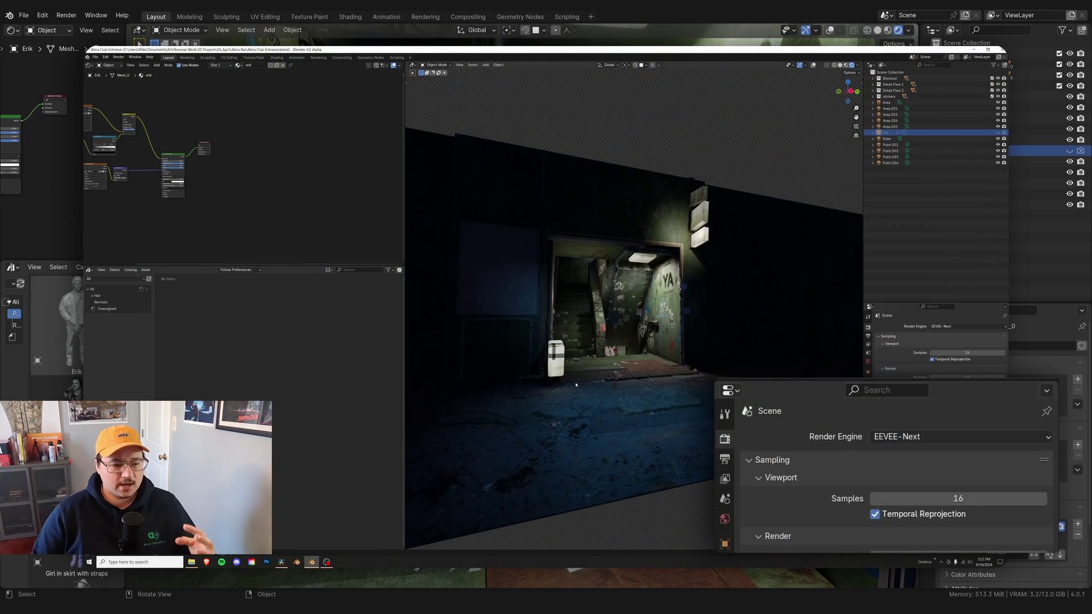
{"action": "key", "text": "ctrl+alt+space"}
Examine the EEVEE-Next lighting on the stairwell, the light boxes, the street and the outer walls from several angles
{"action": "scroll", "coordinate": [683, 357], "scroll_direction": "up", "scroll_amount": 1}
{"action": "mouse_move", "coordinate": [673, 373]}
{"action": "middle_mouse_down"}
{"action": "mouse_move", "coordinate": [652, 382]}
{"action": "mouse_move", "coordinate": [674, 385]}
{"action": "middle_mouse_up"}
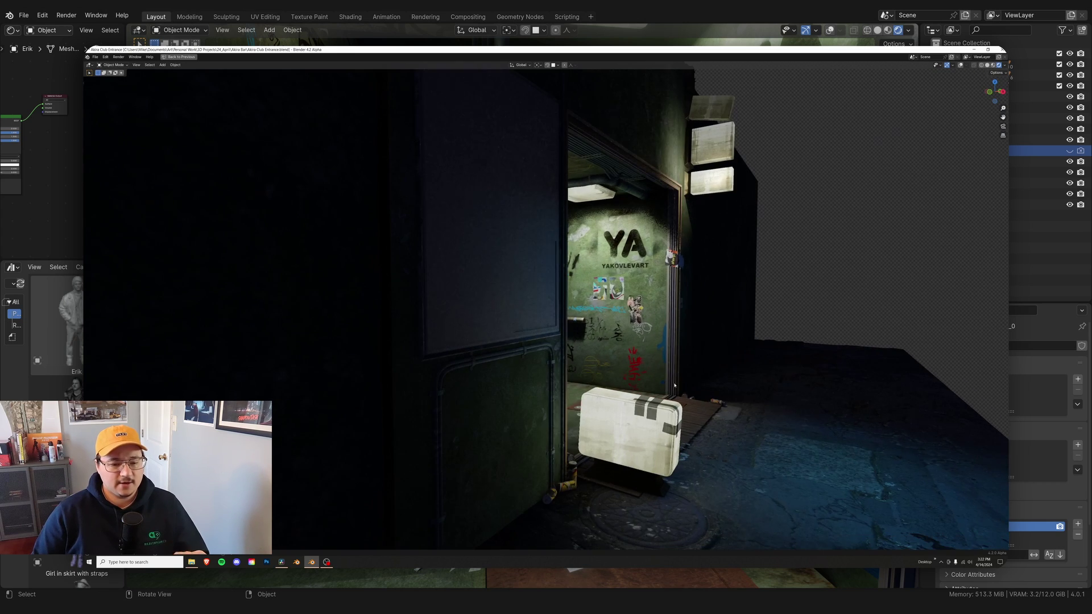
{"action": "scroll", "coordinate": [683, 373], "scroll_direction": "up", "scroll_amount": 5}
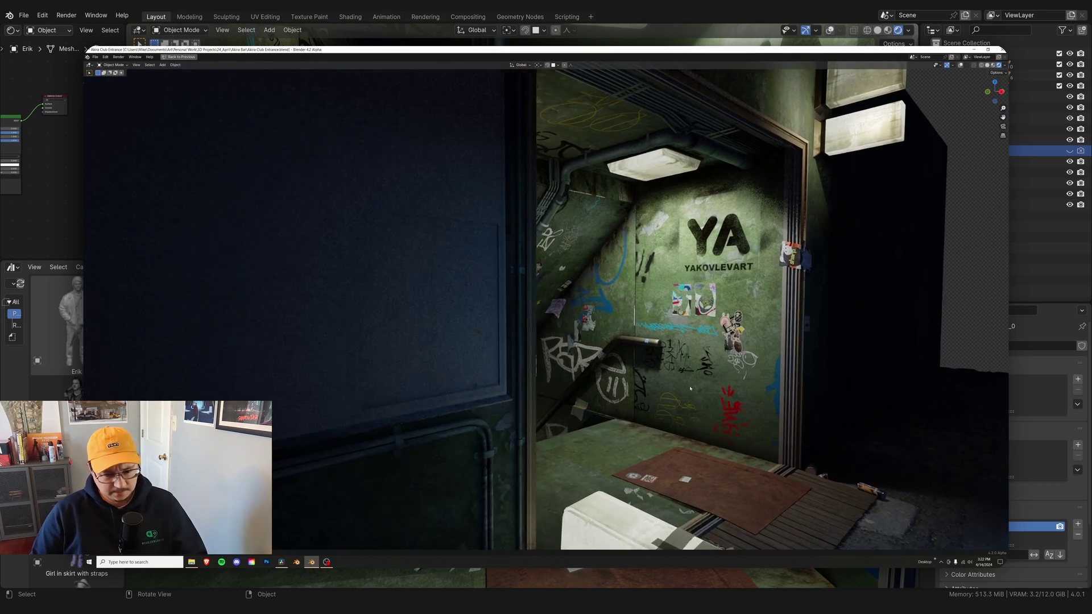
{"action": "mouse_move", "coordinate": [690, 389]}
{"action": "middle_mouse_down"}
{"action": "mouse_move", "coordinate": [730, 428]}
{"action": "mouse_move", "coordinate": [734, 382]}
{"action": "mouse_move", "coordinate": [749, 400]}
{"action": "mouse_move", "coordinate": [705, 396]}
{"action": "middle_mouse_up"}
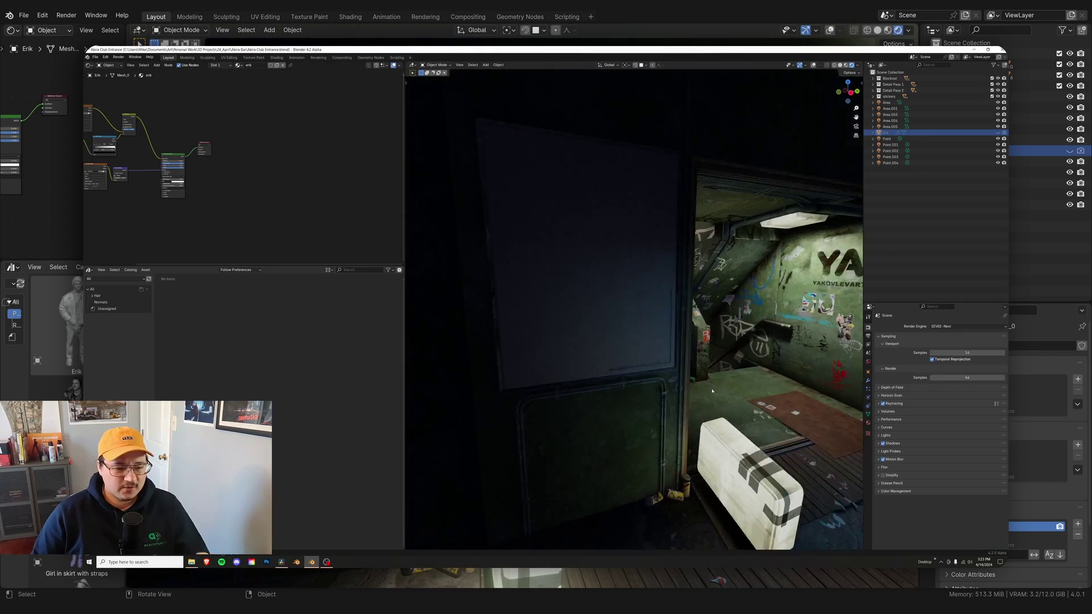
{"action": "scroll", "coordinate": [712, 391], "scroll_direction": "up", "scroll_amount": 3}
{"action": "scroll", "coordinate": [712, 391], "scroll_direction": "down", "scroll_amount": 5}
{"action": "middle_click_drag", "start_coordinate": [712, 390], "coordinate": [680, 391]}
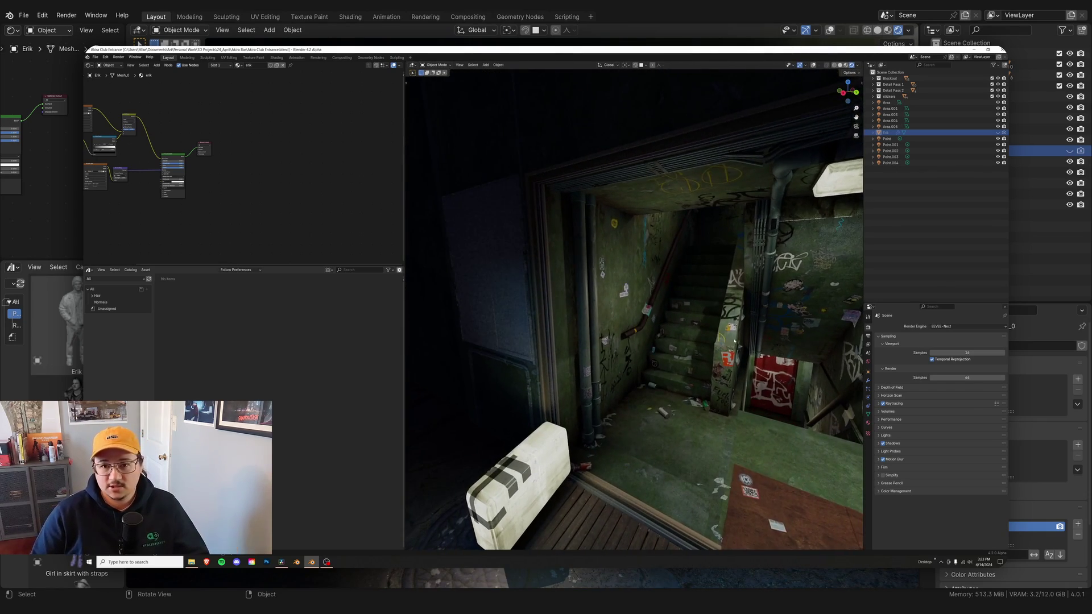
{"action": "scroll", "coordinate": [728, 345], "scroll_direction": "down", "scroll_amount": 3}
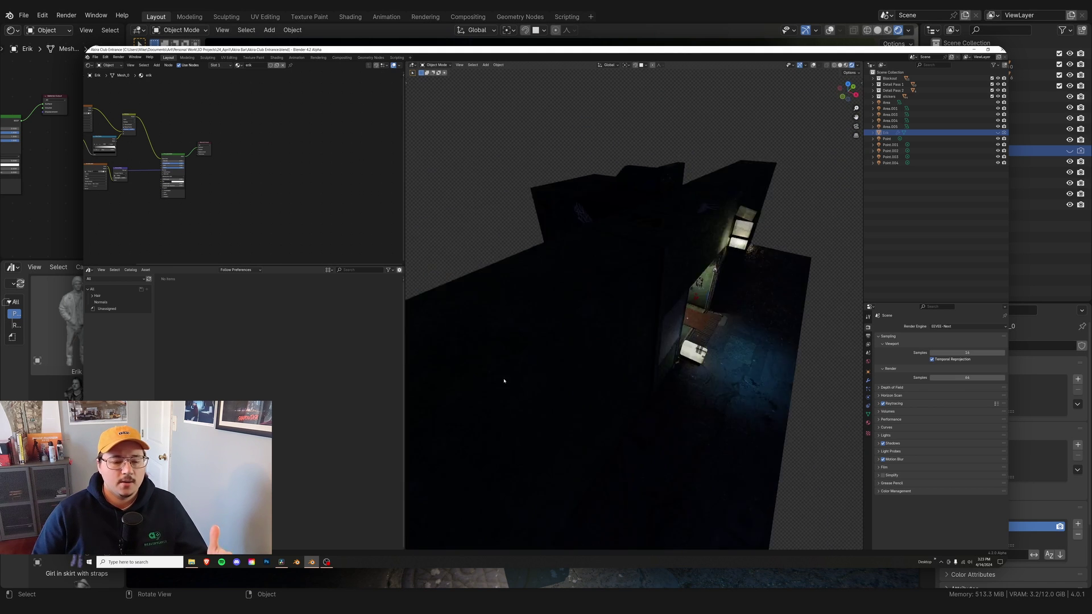
{"action": "middle_click_drag", "start_coordinate": [691, 383], "coordinate": [603, 328], "text": "shift"}
{"action": "scroll", "coordinate": [586, 317], "scroll_direction": "up", "scroll_amount": 3}
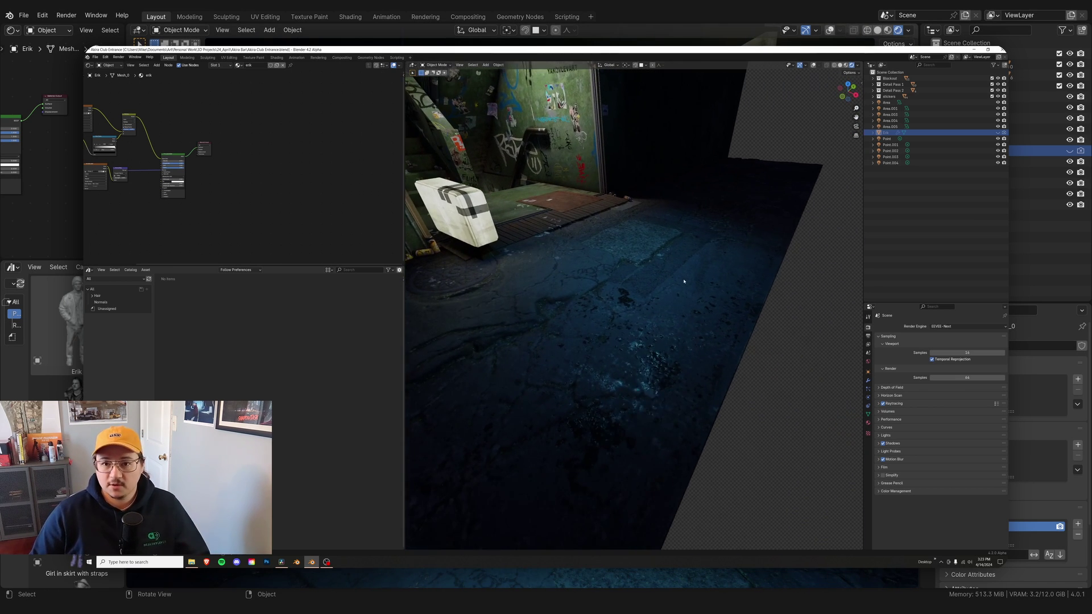
{"action": "scroll", "coordinate": [685, 282], "scroll_direction": "up", "scroll_amount": 2}
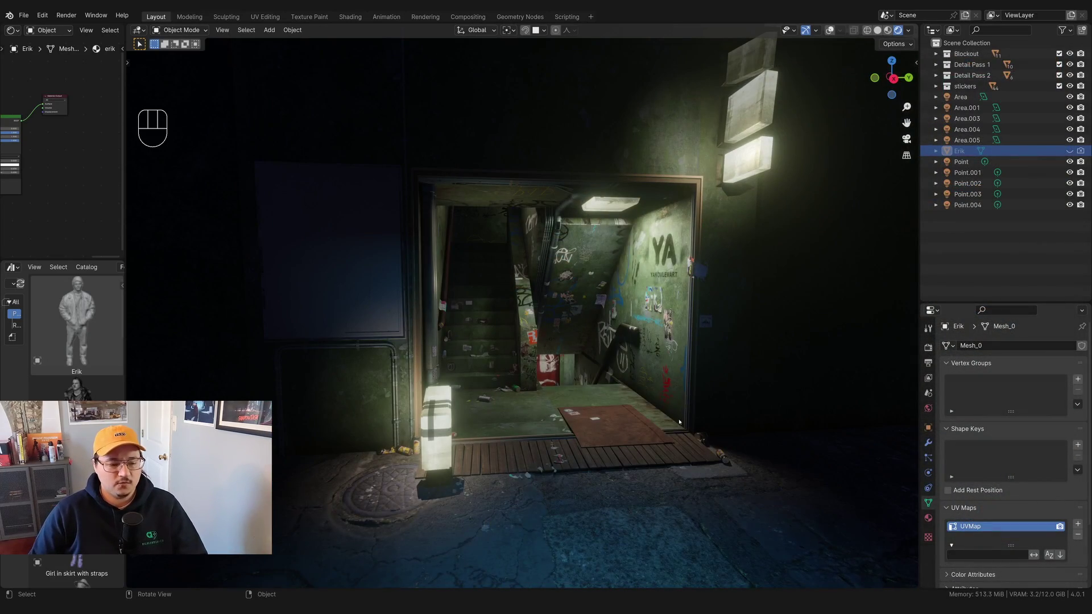
Remove all area and point lights and the Erik figure from the entrance scene
{"action": "scroll", "coordinate": [667, 419], "scroll_direction": "up", "scroll_amount": 2}
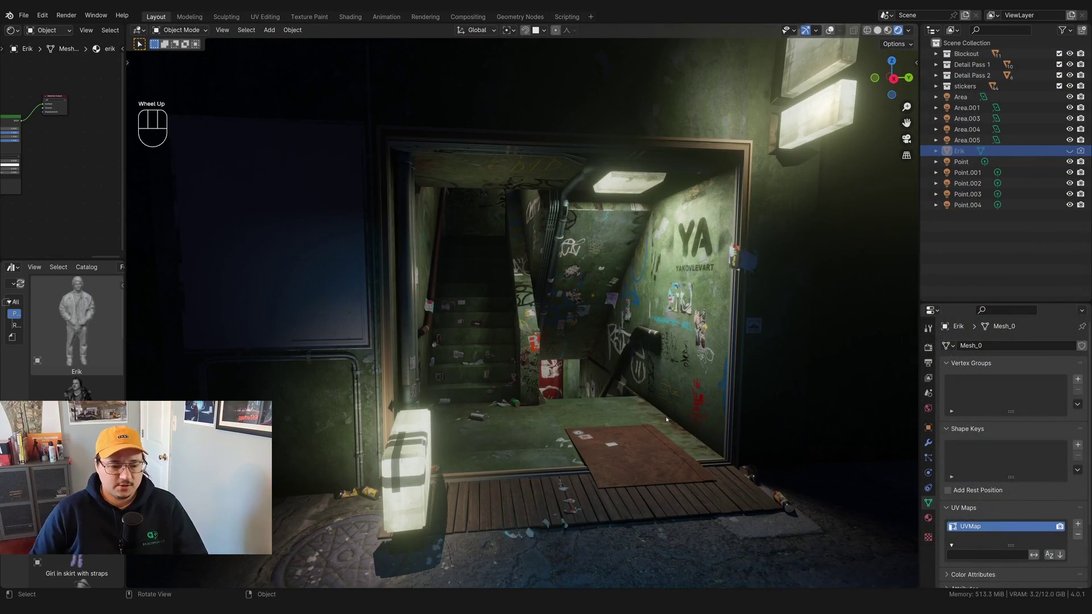
{"action": "scroll", "coordinate": [667, 419], "scroll_direction": "up", "scroll_amount": 2}
{"action": "middle_click_drag", "start_coordinate": [667, 419], "coordinate": [644, 428]}
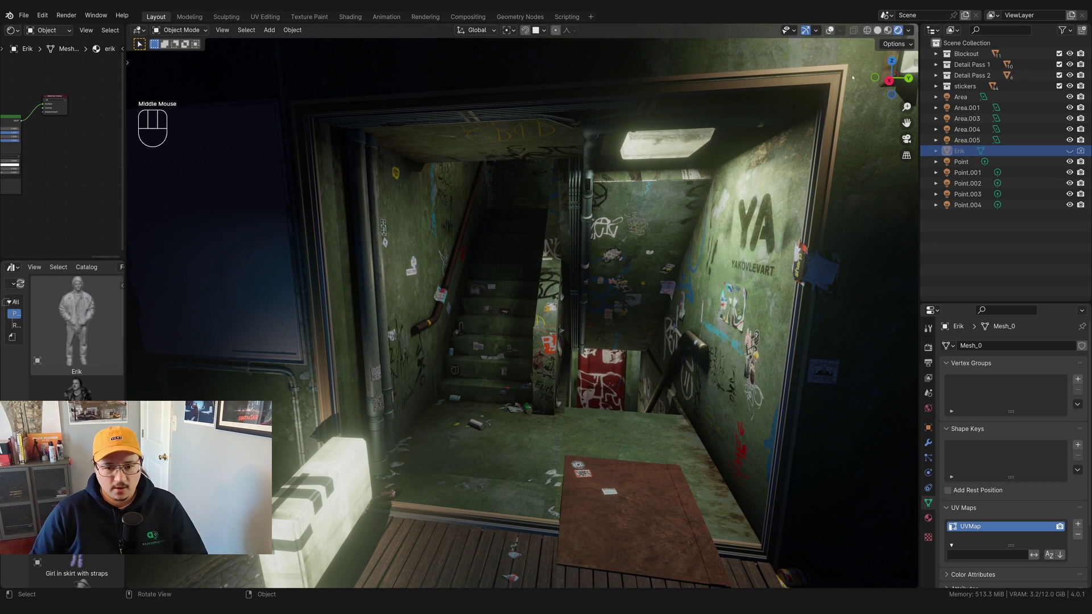
{"action": "left_click", "coordinate": [830, 32]}
{"action": "scroll", "coordinate": [660, 341], "scroll_direction": "down", "scroll_amount": 5}
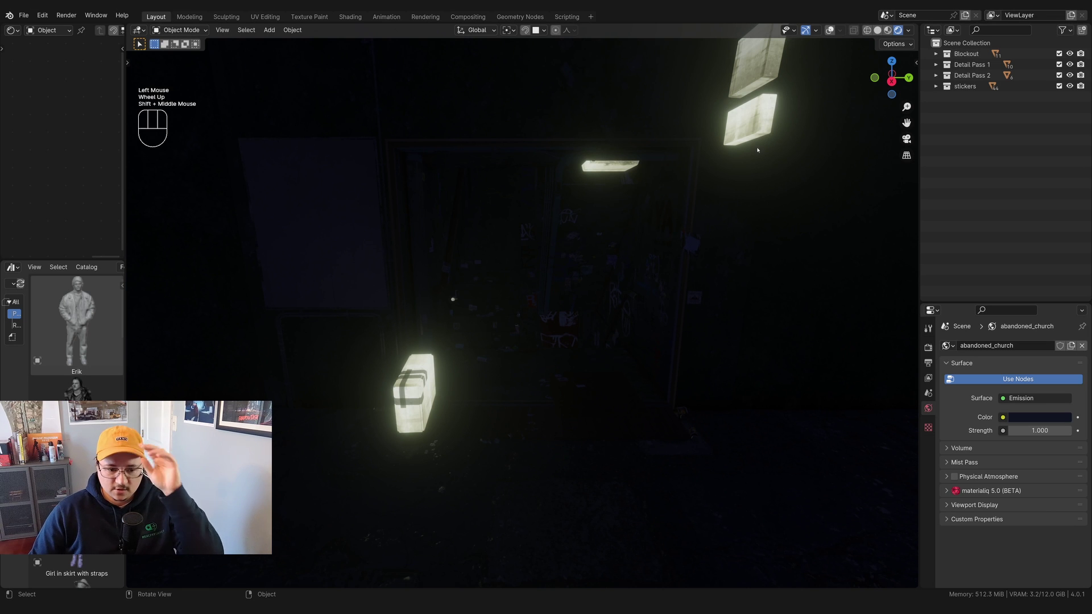
Show the viewport overlays, add an area light and place it just below the ceiling lamp inside the stairwell
{"action": "scroll", "coordinate": [757, 150], "scroll_direction": "up", "scroll_amount": 2}
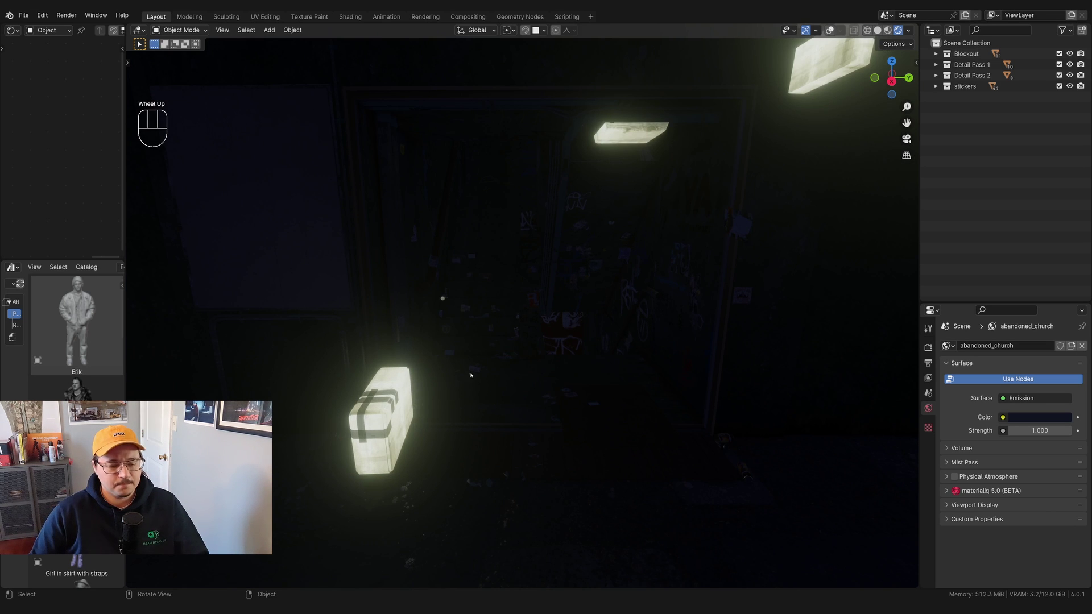
{"action": "middle_click_drag", "start_coordinate": [471, 376], "coordinate": [629, 397]}
{"action": "scroll", "coordinate": [736, 288], "scroll_direction": "up", "scroll_amount": 2}
{"action": "scroll", "coordinate": [654, 343], "scroll_direction": "down", "scroll_amount": 1}
{"action": "scroll", "coordinate": [607, 382], "scroll_direction": "down", "scroll_amount": 1}
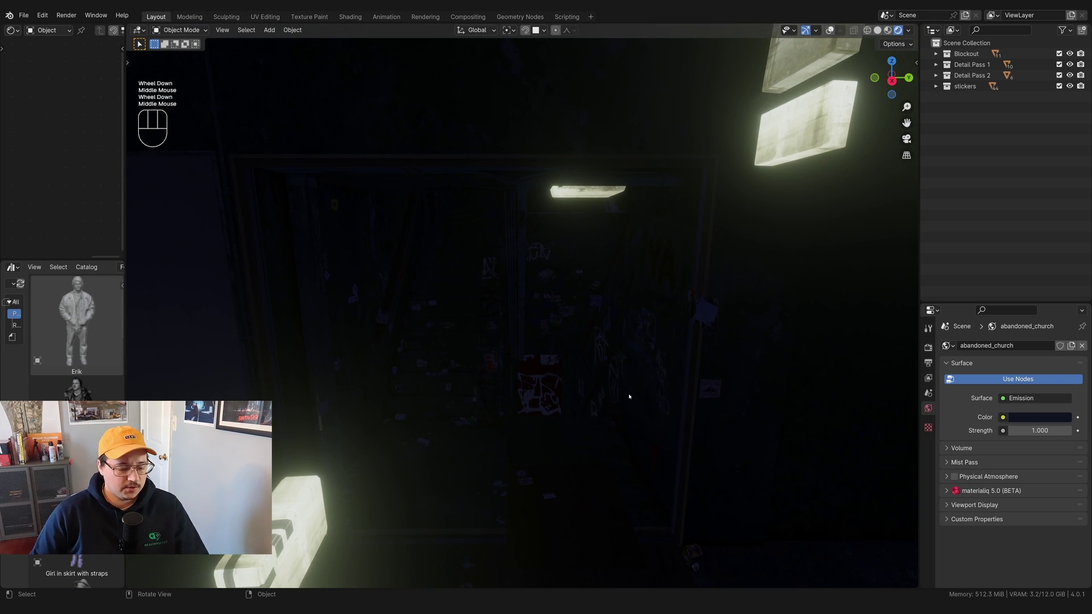
{"action": "left_click", "coordinate": [830, 30]}
{"action": "key", "text": "shift+a"}
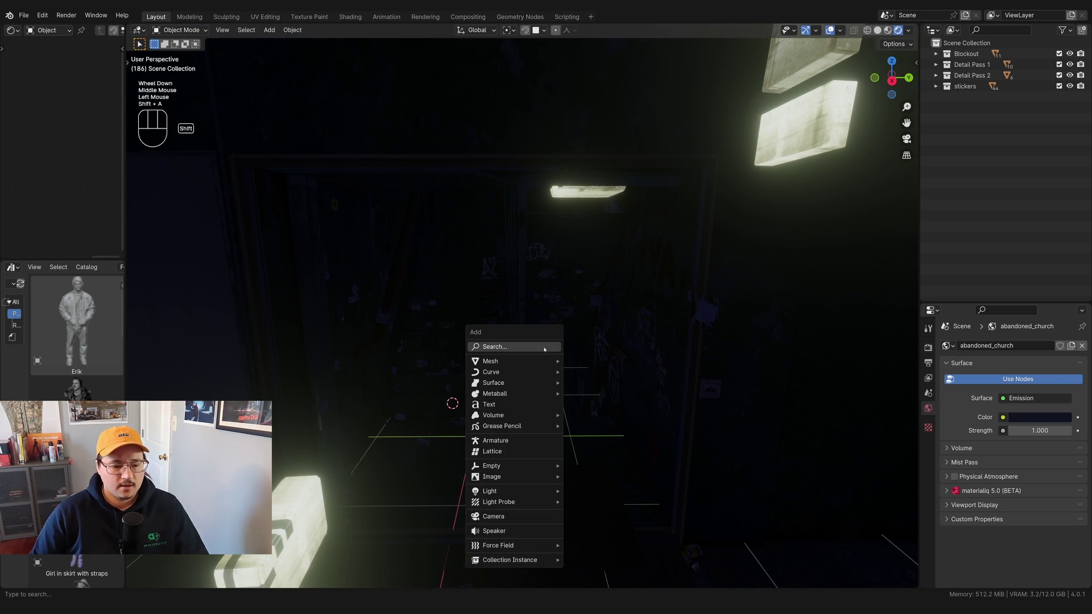
{"action": "mouse_move", "coordinate": [510, 476]}
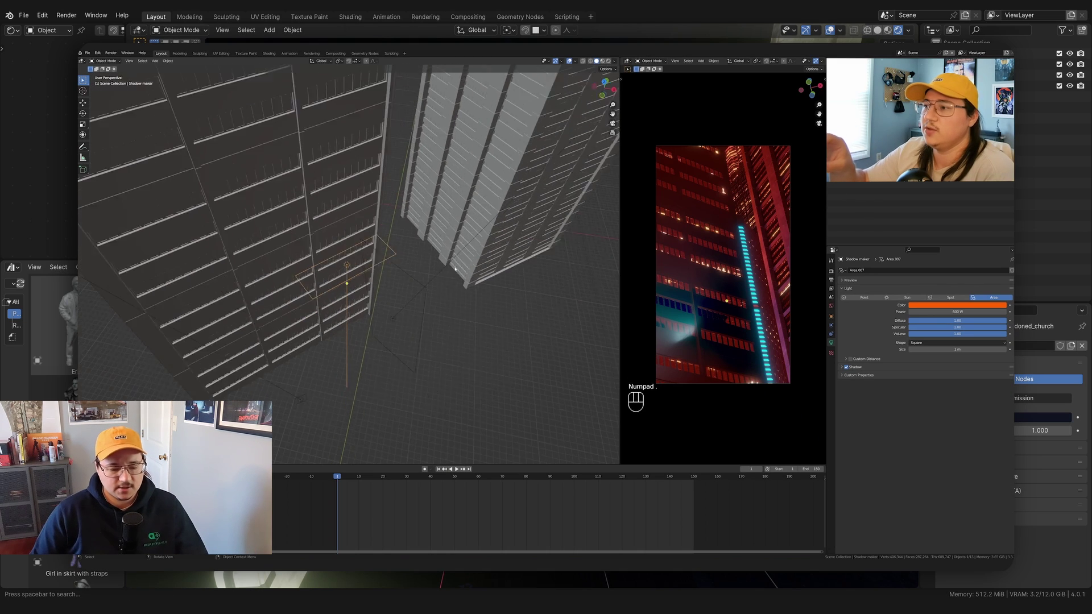
{"action": "key", "text": "g"}
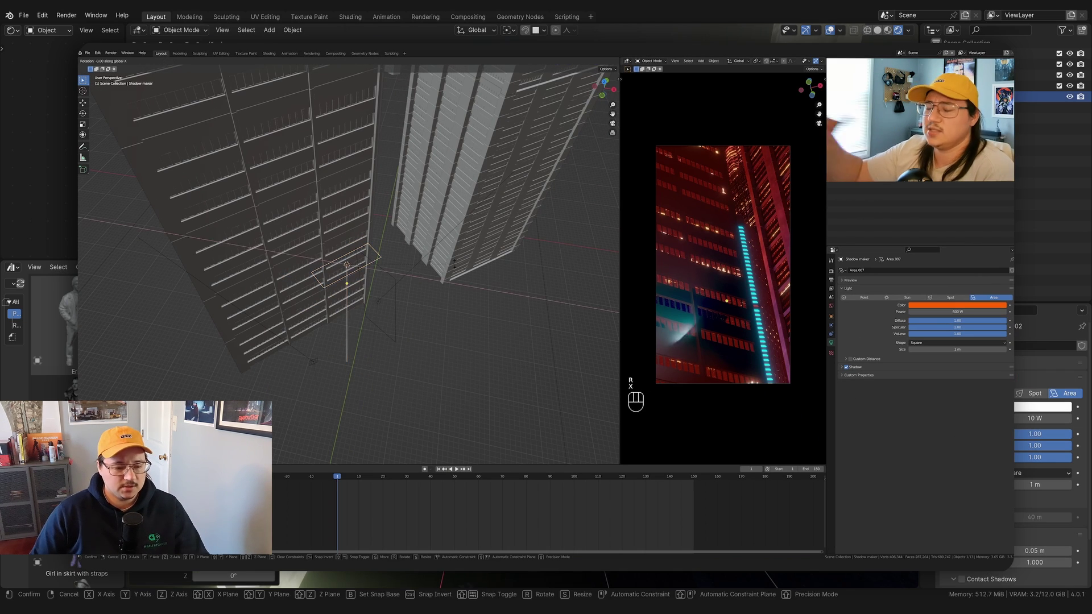
{"action": "key", "text": "Return"}
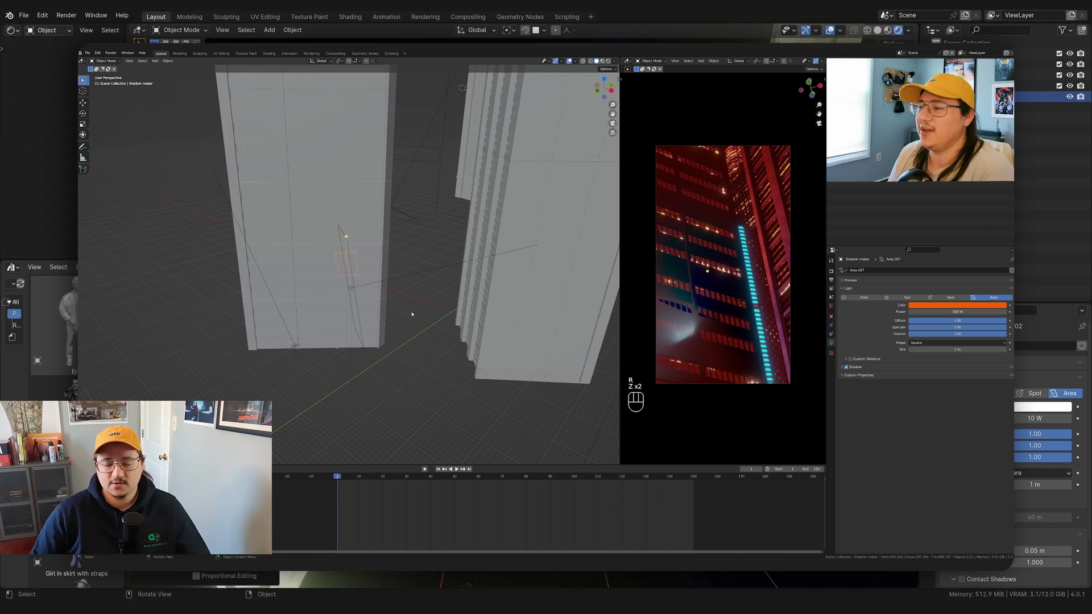
Scale, rotate and move the orange Shadow maker area light in the two-tower scene
{"action": "key", "text": "s"}
{"action": "key", "text": "x"}
{"action": "key", "text": "x"}
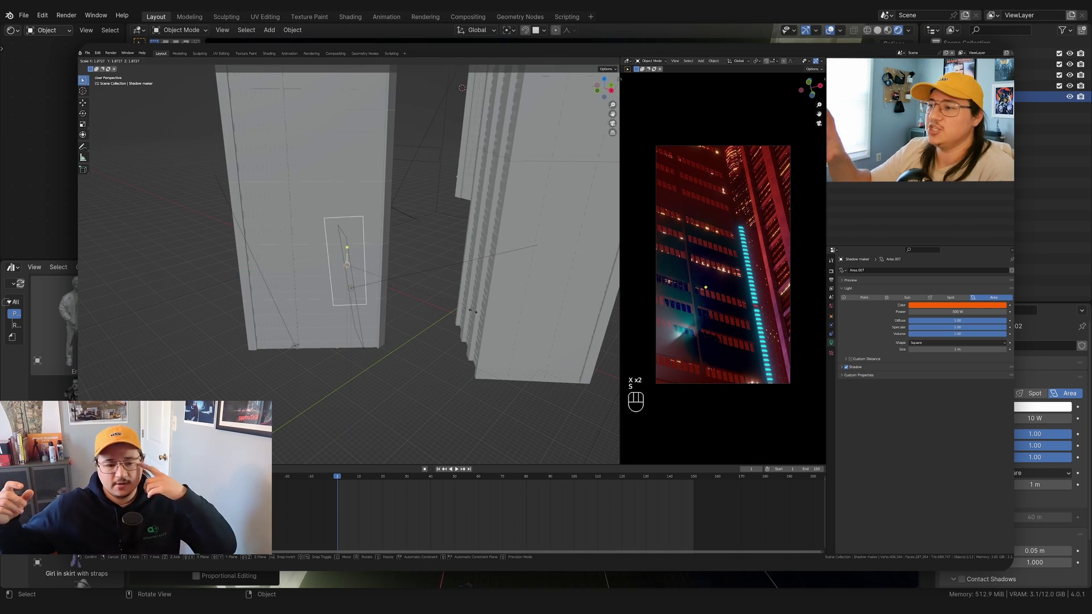
{"action": "key", "text": "r"}
{"action": "key", "text": "shift+z"}
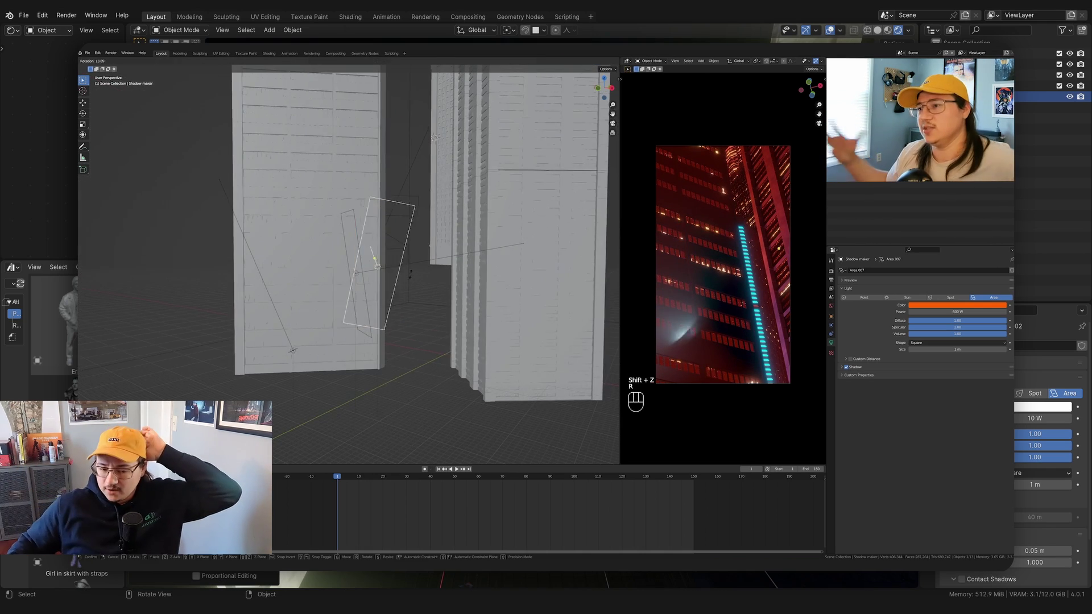
{"action": "key", "text": "r"}
{"action": "key", "text": "g"}
{"action": "key", "text": "g"}
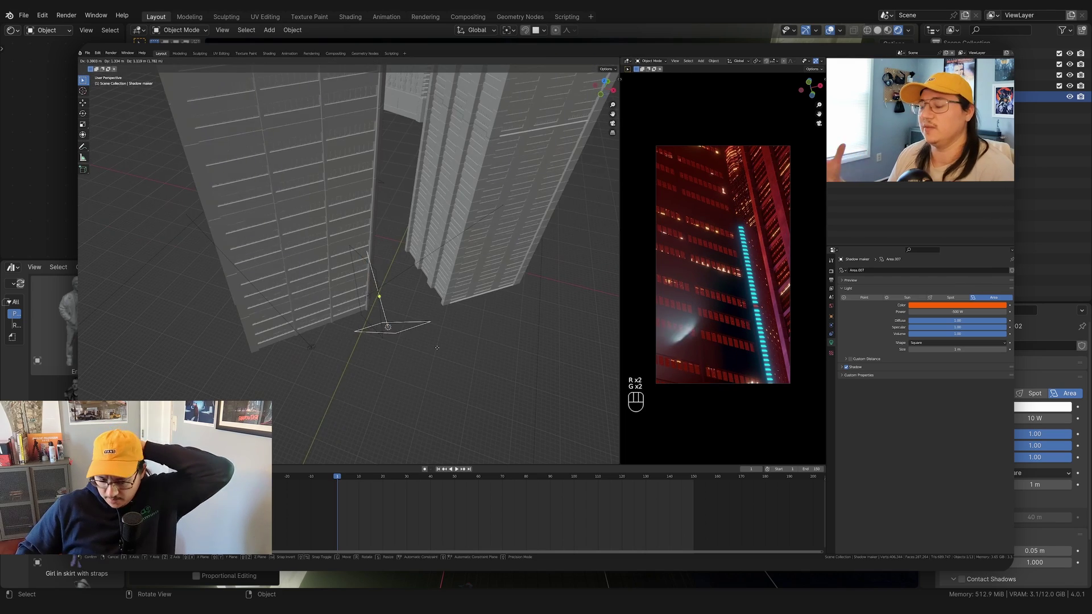
{"action": "key", "text": "shift+z"}
{"action": "key", "text": "r"}
{"action": "key", "text": "z"}
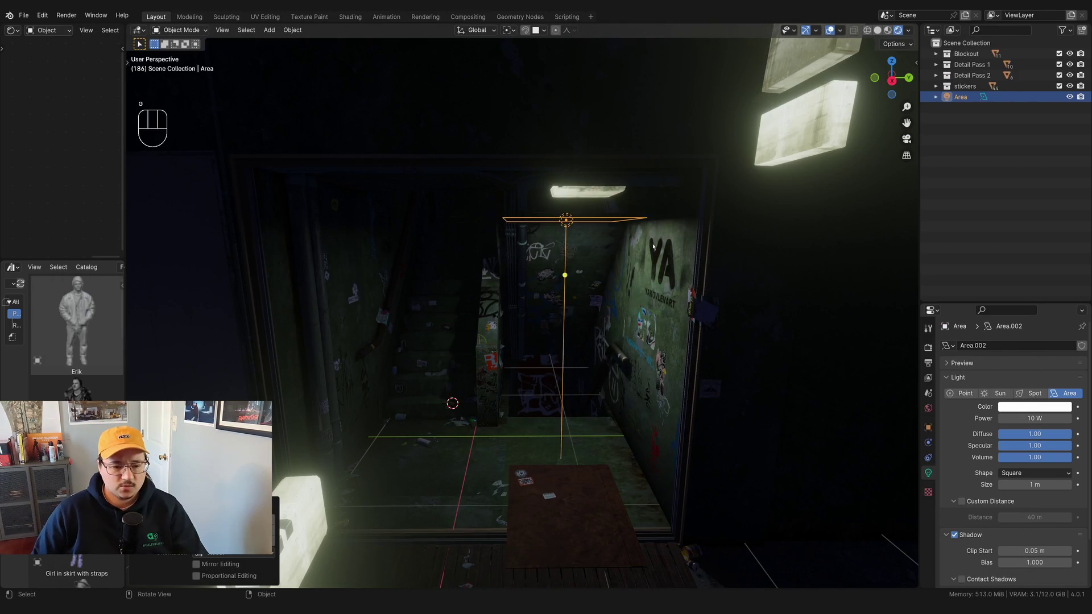
Hide the stairwell area light to compare the lighting without it, and show and select it again
{"action": "scroll", "coordinate": [654, 410], "scroll_direction": "up", "scroll_amount": 2}
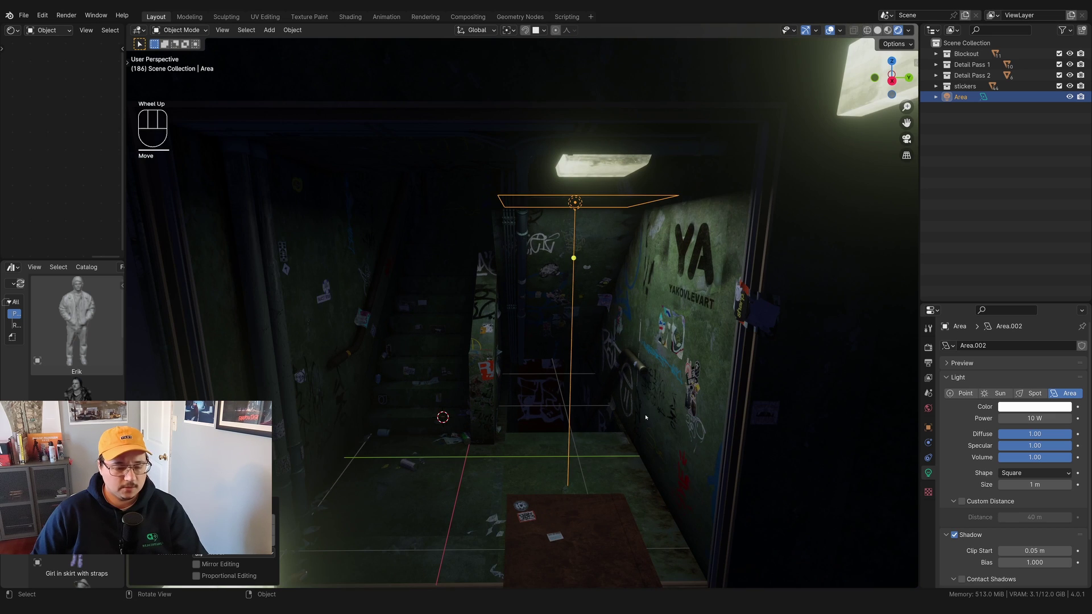
{"action": "scroll", "coordinate": [643, 406], "scroll_direction": "down", "scroll_amount": 3}
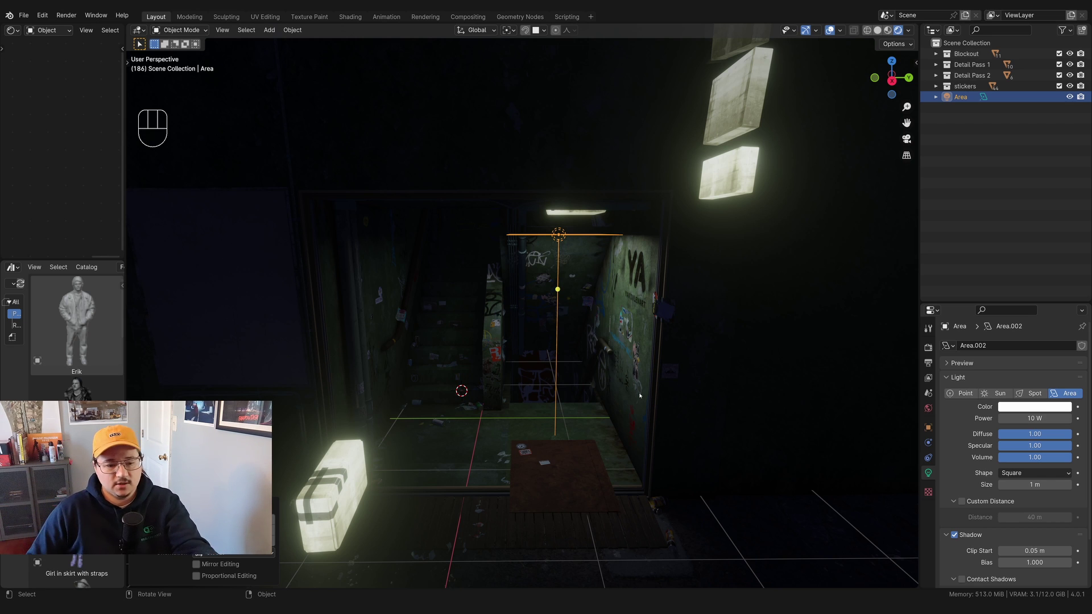
{"action": "middle_click_drag", "start_coordinate": [536, 528], "coordinate": [576, 350]}
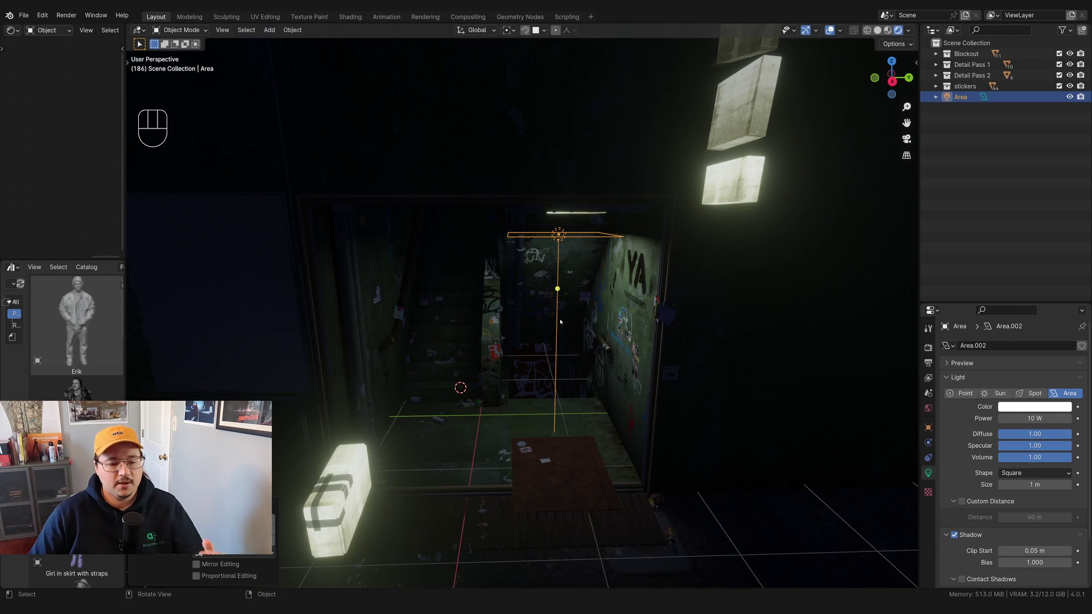
{"action": "scroll", "coordinate": [589, 275], "scroll_direction": "up", "scroll_amount": 2}
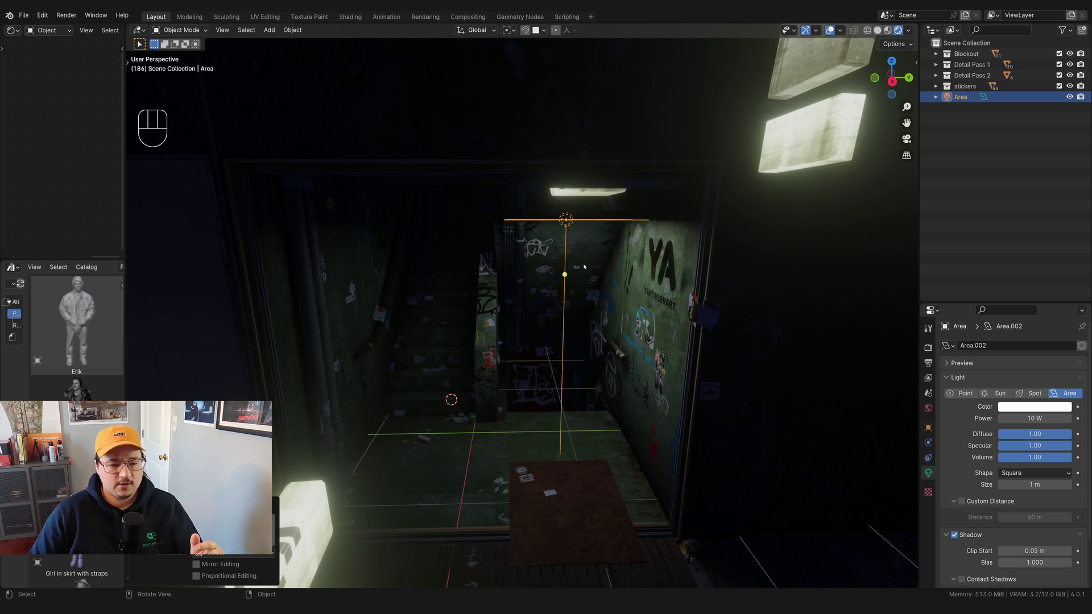
{"action": "middle_click_drag", "start_coordinate": [608, 294], "coordinate": [595, 227]}
{"action": "key", "text": "h"}
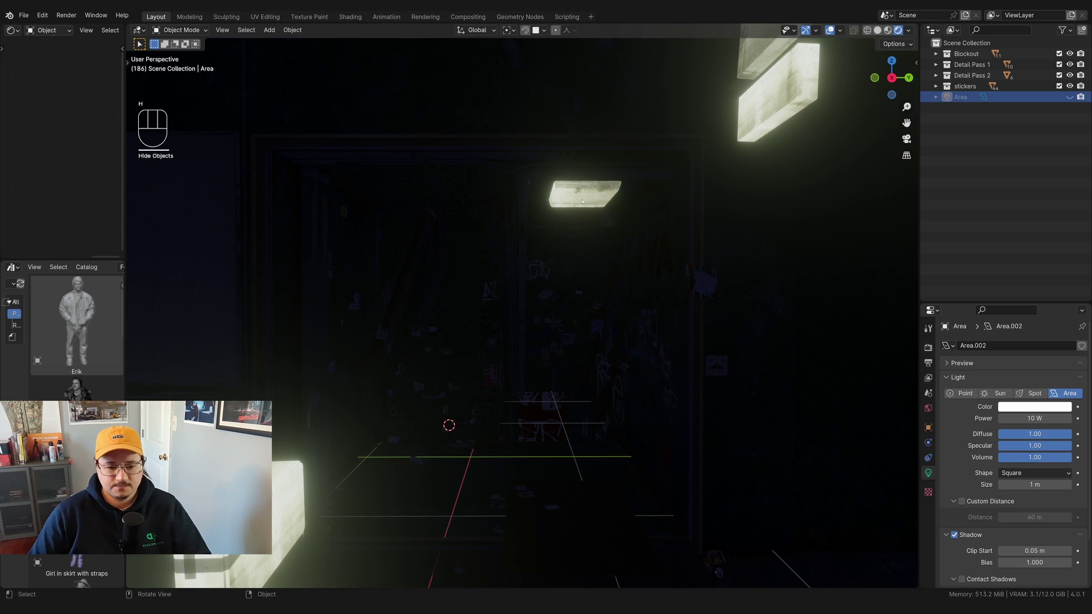
{"action": "left_click", "coordinate": [1069, 97]}
{"action": "left_click", "coordinate": [959, 97]}
{"action": "left_click", "coordinate": [959, 98]}
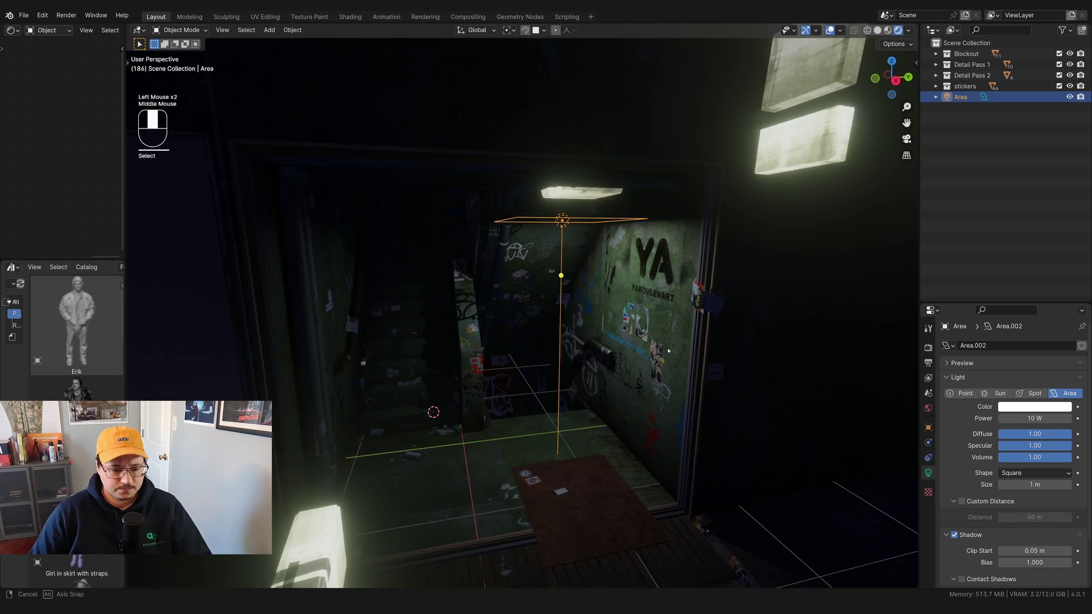
In a wireframe top view, center the area light on the ceiling lamp and scale it to the lamp's outline
{"action": "scroll", "coordinate": [669, 353], "scroll_direction": "up", "scroll_amount": 1}
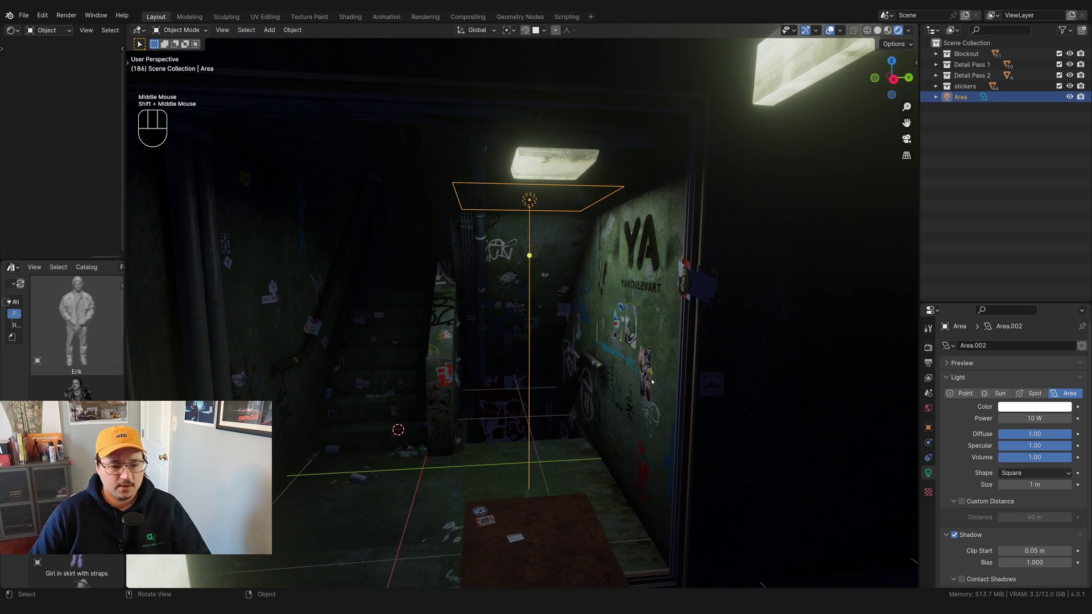
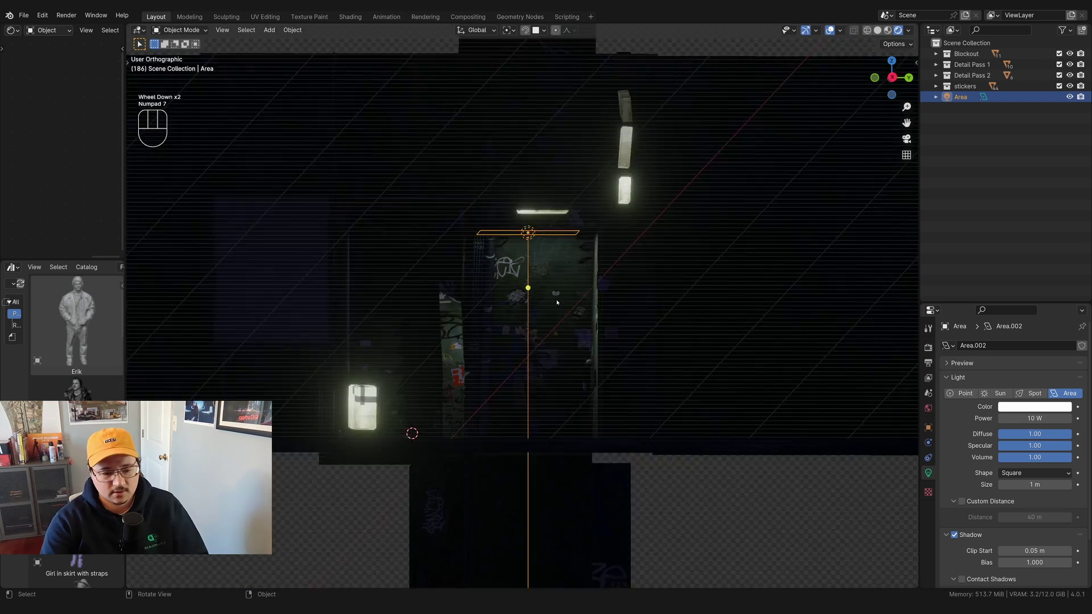
{"action": "left_click", "coordinate": [868, 30]}
{"action": "scroll", "coordinate": [607, 320], "scroll_direction": "up", "scroll_amount": 2}
{"action": "key", "text": "g"}
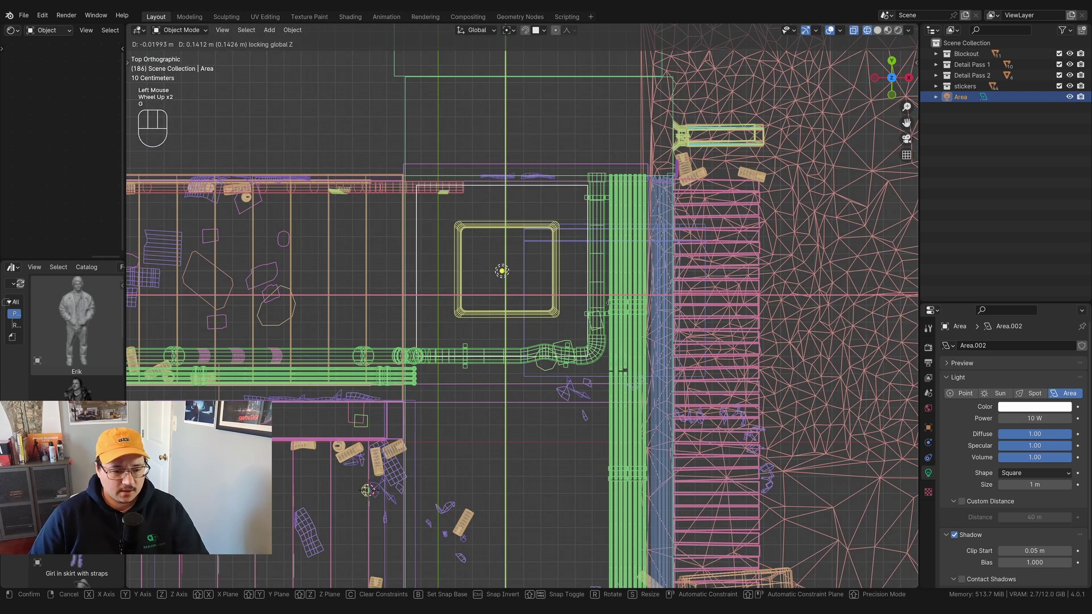
{"action": "left_click", "coordinate": [608, 302]}
{"action": "key", "text": "s"}
{"action": "scroll", "coordinate": [593, 294], "scroll_direction": "up", "scroll_amount": 1}
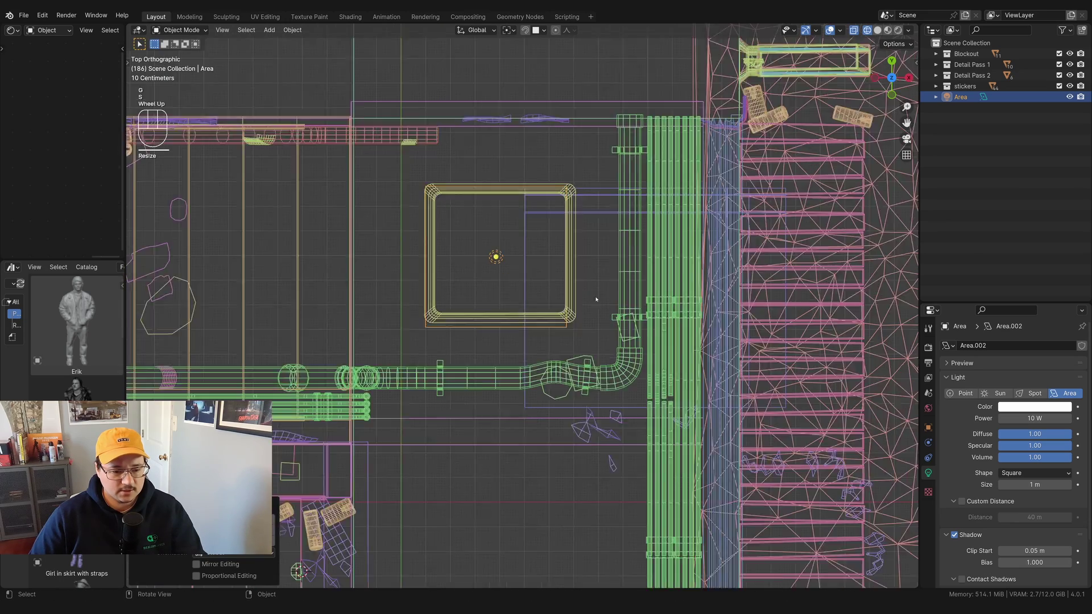
Move the area light vertically until it sits just beneath the ceiling lamp, and switch the viewport to rendered shading
{"action": "key", "text": "g"}
{"action": "middle_click_drag", "start_coordinate": [586, 267], "coordinate": [714, 345]}
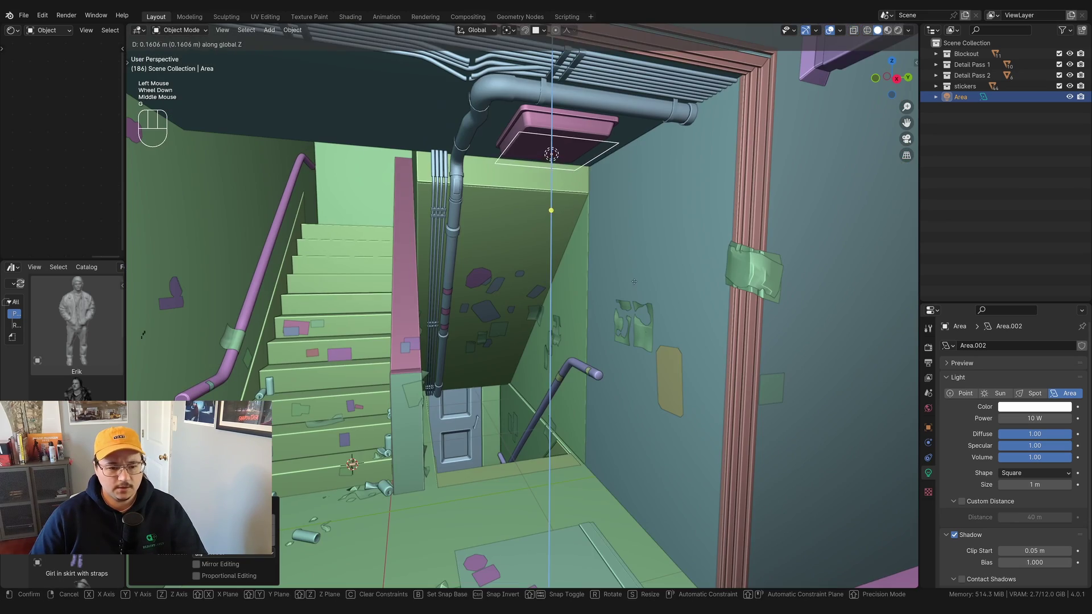
{"action": "left_click", "coordinate": [550, 171]}
{"action": "left_click", "coordinate": [897, 30]}
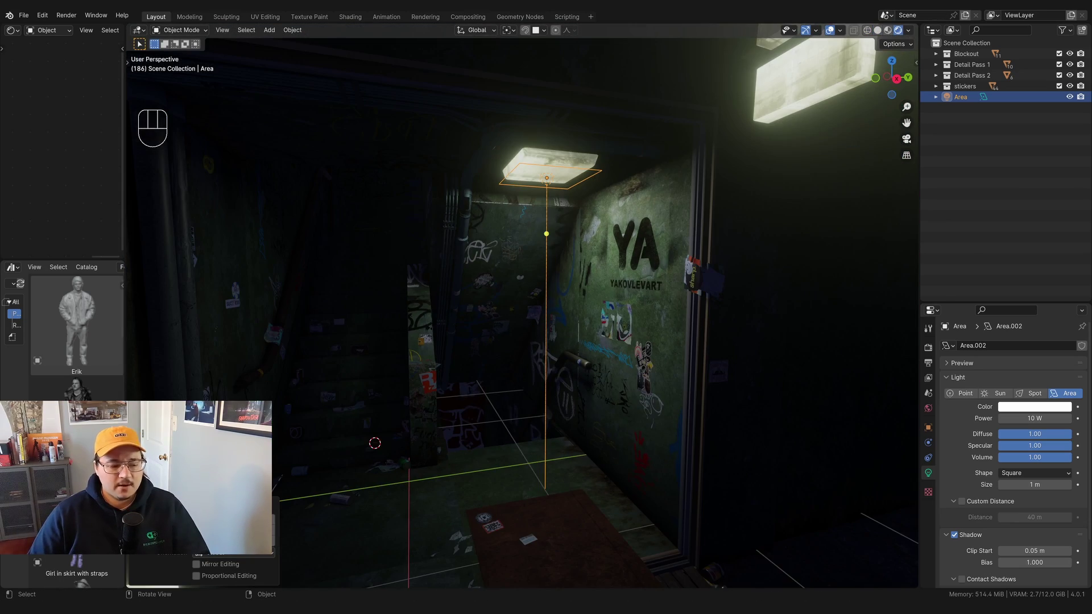
{"action": "left_click", "coordinate": [148, 504]}
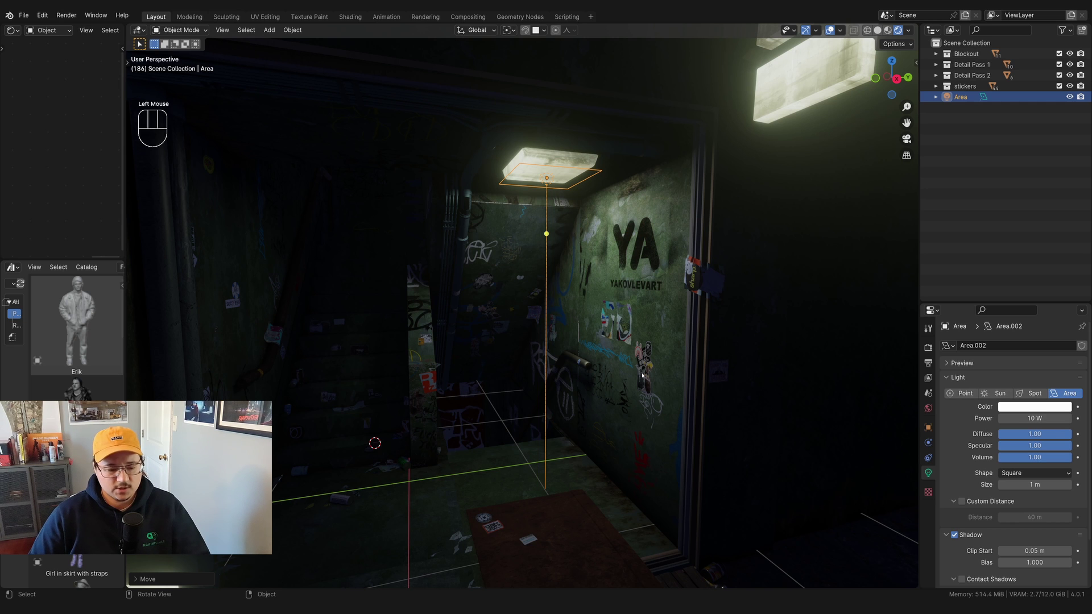
Enable contact shadows for the area light and compare the stickered wall with them off and on
{"action": "scroll", "coordinate": [695, 273], "scroll_direction": "up", "scroll_amount": 1}
{"action": "middle_click_drag", "start_coordinate": [695, 274], "coordinate": [593, 300], "text": "shift"}
{"action": "middle_click_drag", "start_coordinate": [528, 238], "coordinate": [547, 247]}
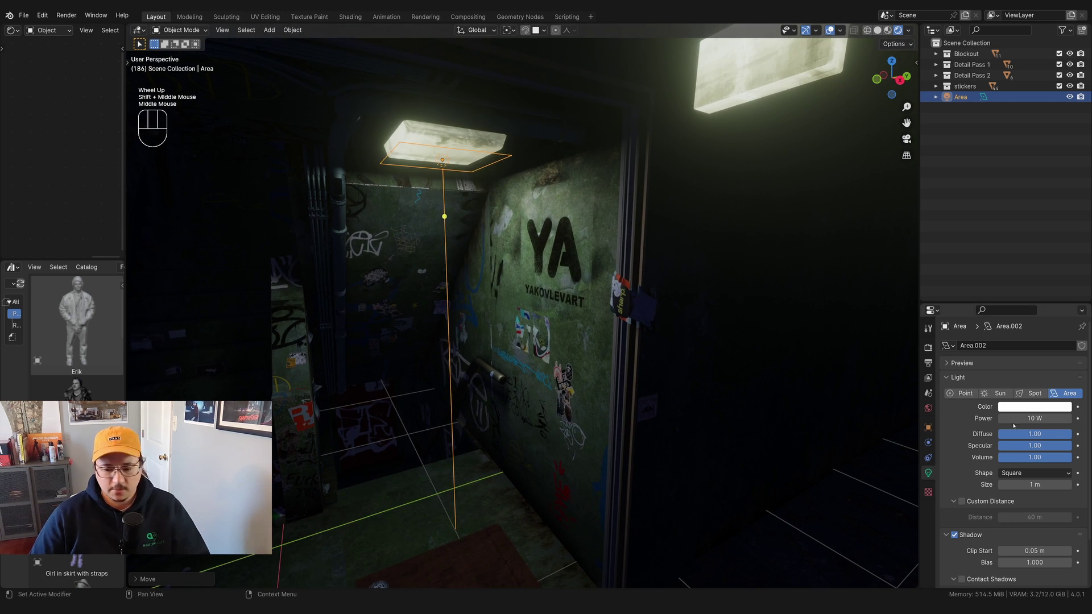
{"action": "scroll", "coordinate": [979, 447], "scroll_direction": "down", "scroll_amount": 3}
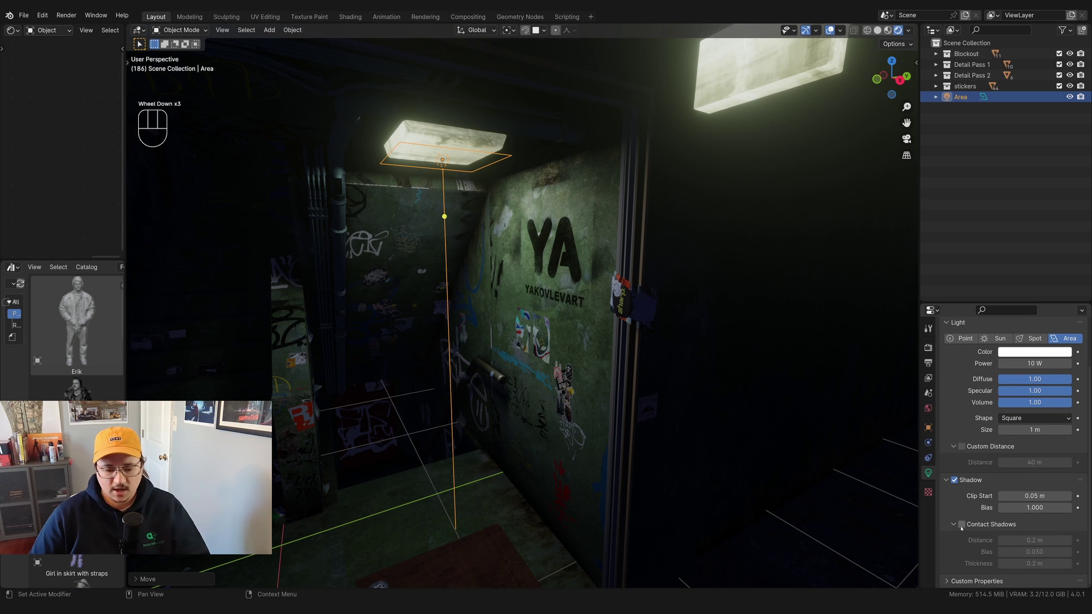
{"action": "scroll", "coordinate": [554, 393], "scroll_direction": "up", "scroll_amount": 2}
{"action": "middle_click_drag", "start_coordinate": [554, 392], "coordinate": [626, 273], "text": "shift"}
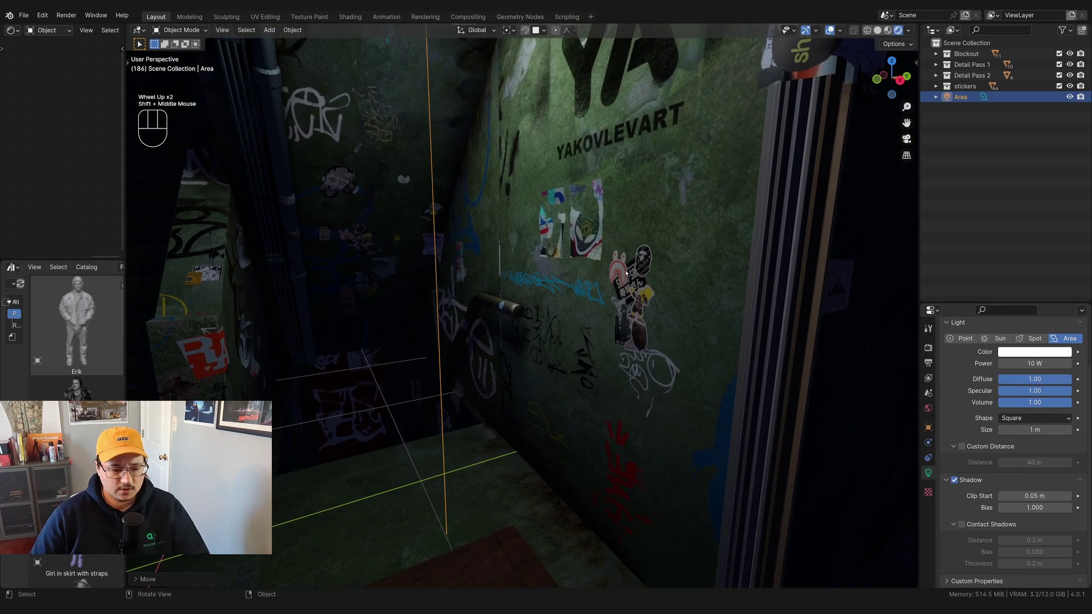
{"action": "left_click", "coordinate": [962, 524]}
{"action": "scroll", "coordinate": [611, 211], "scroll_direction": "up", "scroll_amount": 2}
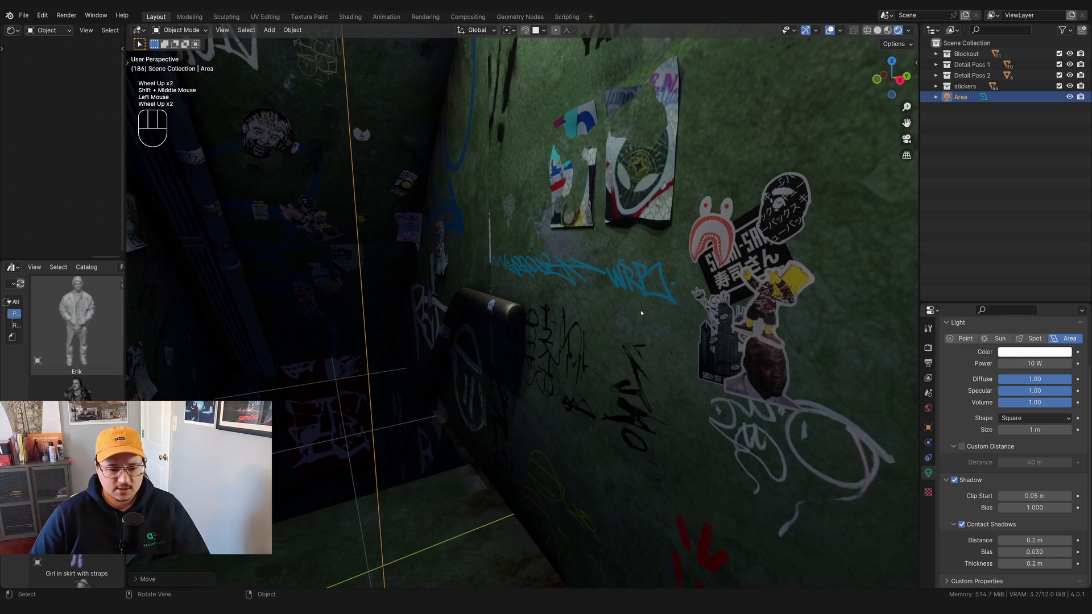
{"action": "left_click", "coordinate": [962, 524]}
{"action": "left_click", "coordinate": [962, 524]}
{"action": "left_click", "coordinate": [961, 524]}
{"action": "left_click", "coordinate": [961, 524]}
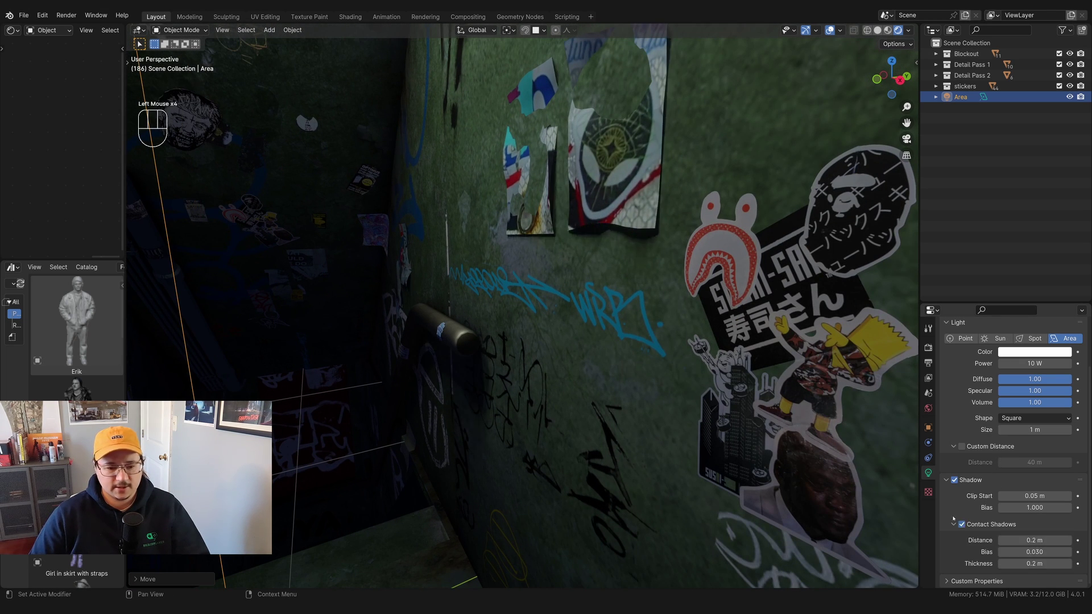
Enable a custom distance of 40 m for the area light and check the lighting across the stairwell
{"action": "scroll", "coordinate": [567, 245], "scroll_direction": "down", "scroll_amount": 2}
{"action": "scroll", "coordinate": [567, 246], "scroll_direction": "up", "scroll_amount": 2}
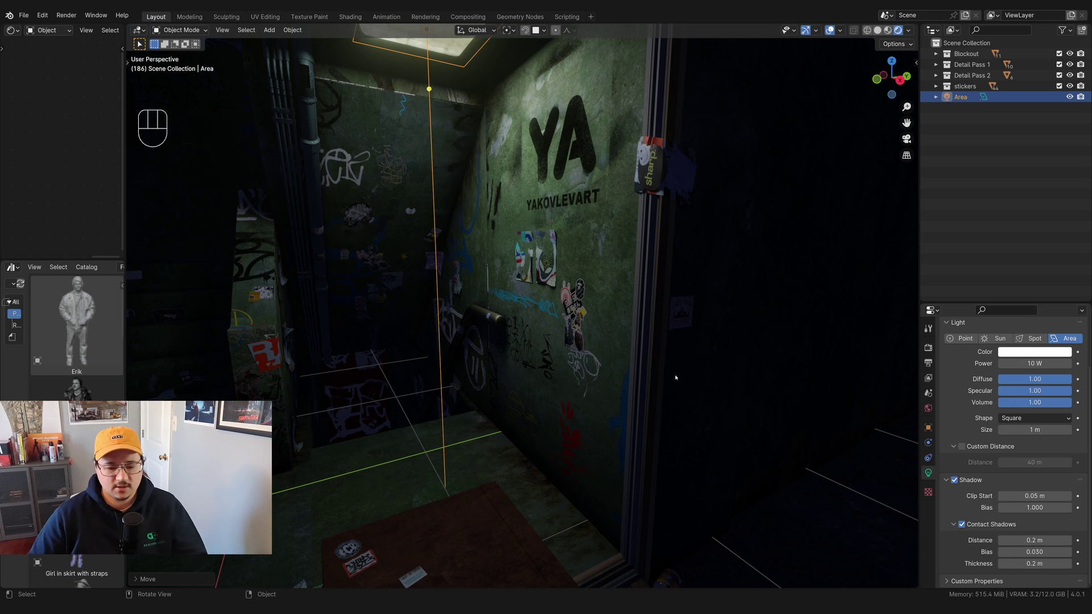
{"action": "scroll", "coordinate": [676, 377], "scroll_direction": "down", "scroll_amount": 4}
{"action": "middle_click_drag", "start_coordinate": [676, 377], "coordinate": [541, 348]}
{"action": "scroll", "coordinate": [527, 350], "scroll_direction": "down", "scroll_amount": 2}
{"action": "scroll", "coordinate": [531, 338], "scroll_direction": "up", "scroll_amount": 1}
{"action": "scroll", "coordinate": [488, 325], "scroll_direction": "up", "scroll_amount": 2}
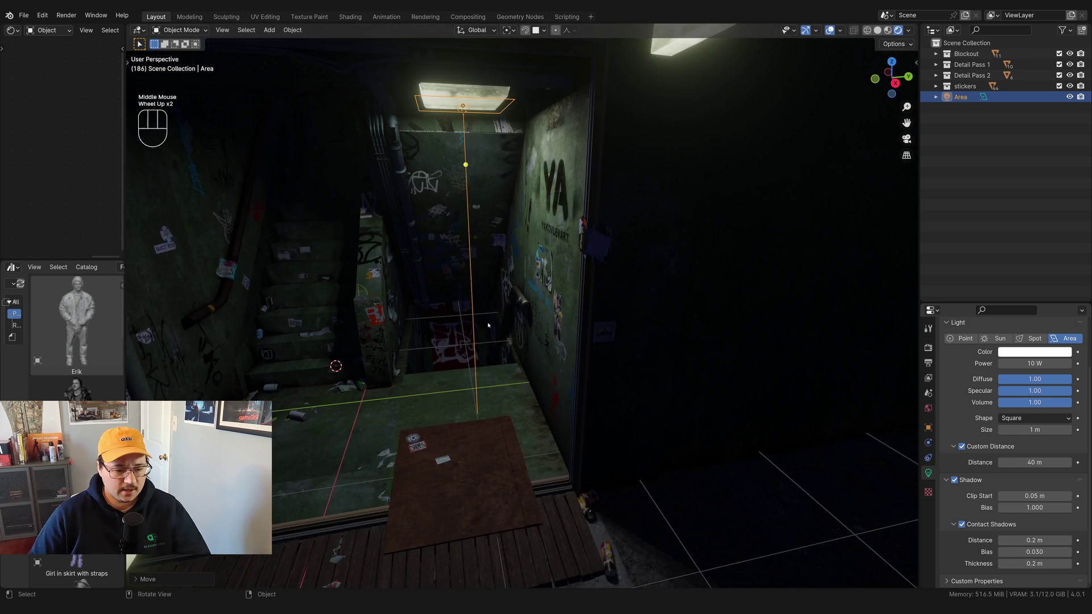
Duplicate the area light and move the copy down and back into the lower stairwell
{"action": "scroll", "coordinate": [488, 326], "scroll_direction": "up", "scroll_amount": 2}
{"action": "scroll", "coordinate": [488, 325], "scroll_direction": "down", "scroll_amount": 2}
{"action": "middle_click_drag", "start_coordinate": [488, 325], "coordinate": [528, 327]}
{"action": "key", "text": "shift+d"}
{"action": "key", "text": "shift+z"}
{"action": "key", "text": "z"}
{"action": "left_click", "coordinate": [556, 555]}
{"action": "key", "text": "g"}
{"action": "key", "text": "shift+z"}
{"action": "left_click", "coordinate": [495, 243]}
Adjust the height of the lower-stairwell light so it sits at the top of the passage beside the red door
{"action": "key", "text": "g"}
{"action": "key", "text": "z"}
{"action": "left_click", "coordinate": [696, 431]}
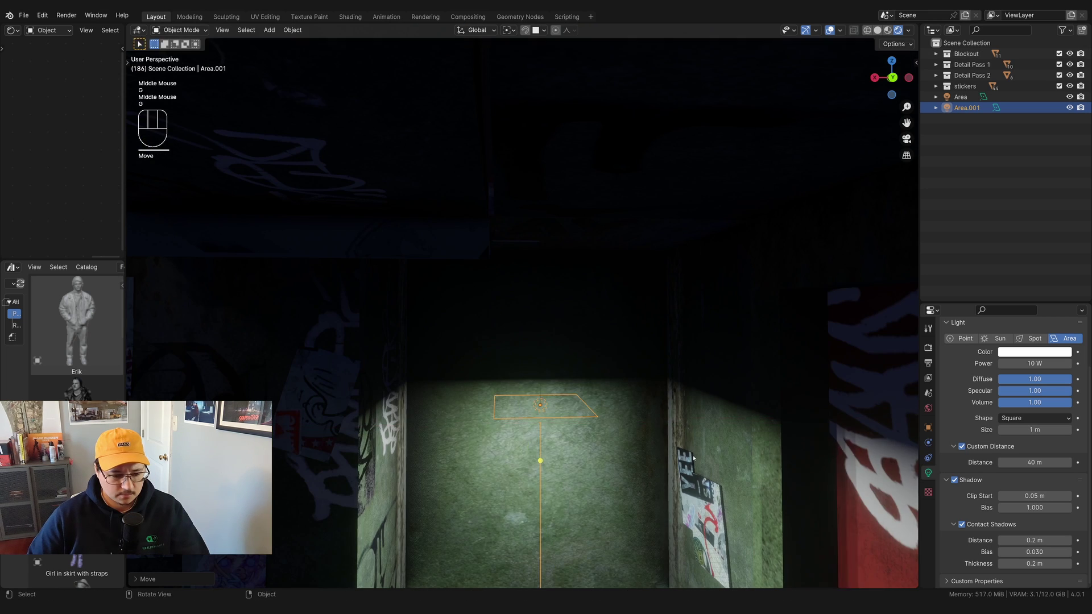
{"action": "key", "text": "g"}
{"action": "key", "text": "z"}
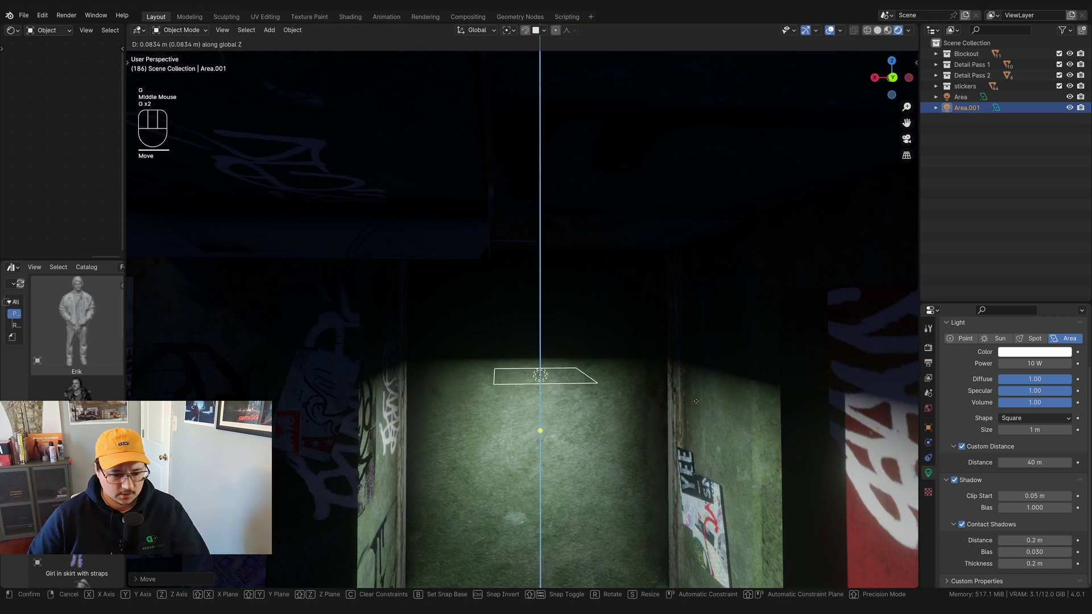
{"action": "left_click", "coordinate": [697, 307]}
{"action": "middle_click_drag", "start_coordinate": [665, 397], "coordinate": [750, 397]}
Shift the lower-stairwell light horizontally so it lights the red graffiti door at the bottom of the stairs
{"action": "key", "text": "g"}
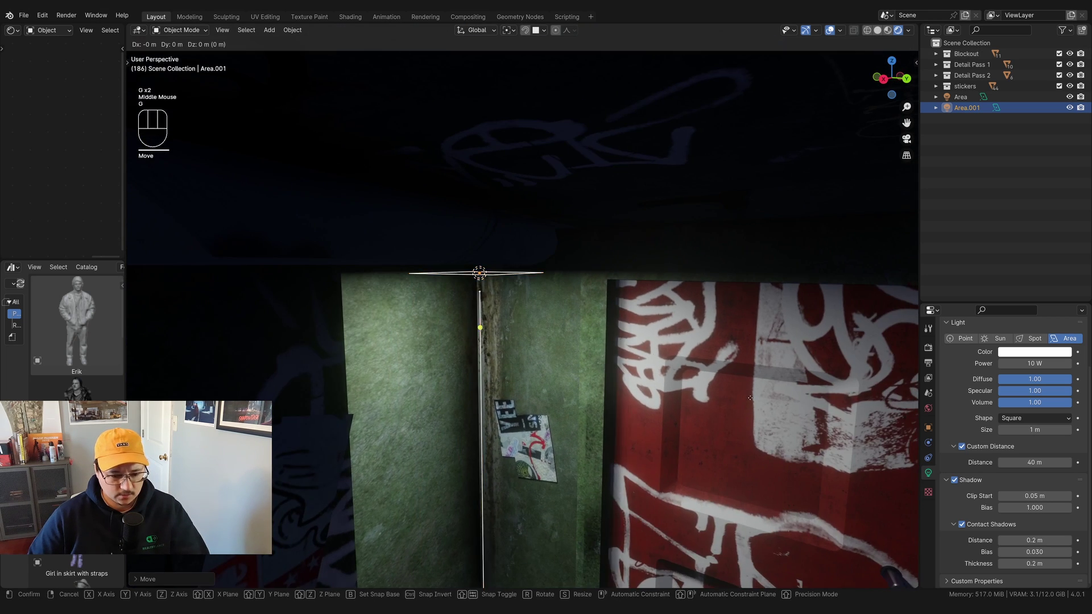
{"action": "key", "text": "shift+z"}
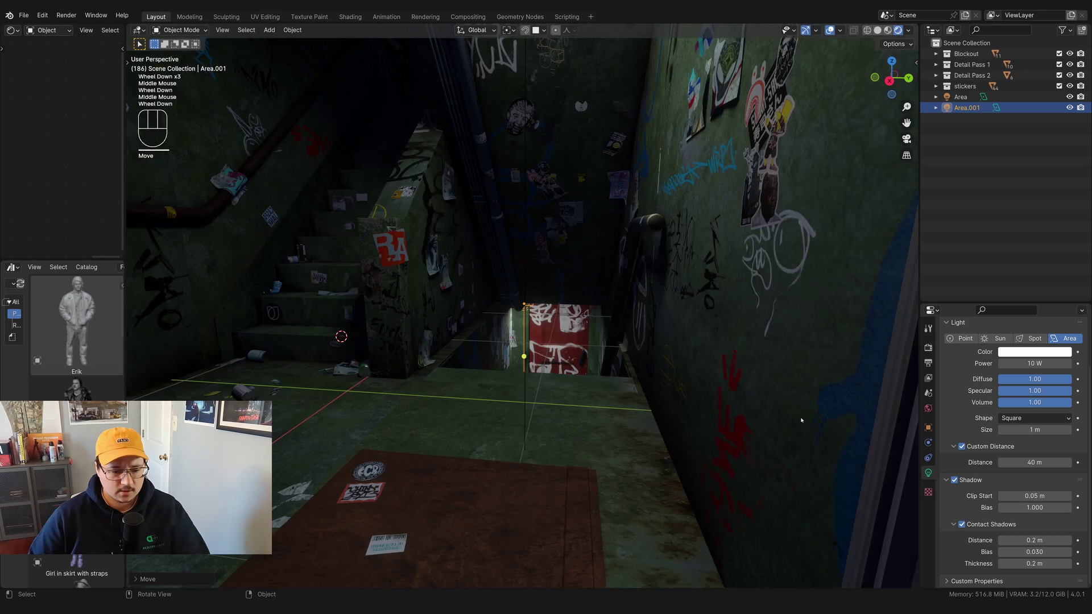
{"action": "scroll", "coordinate": [801, 421], "scroll_direction": "down", "scroll_amount": 2}
{"action": "middle_click_drag", "start_coordinate": [802, 421], "coordinate": [812, 428]}
{"action": "key", "text": "g"}
{"action": "key", "text": "shift+z"}
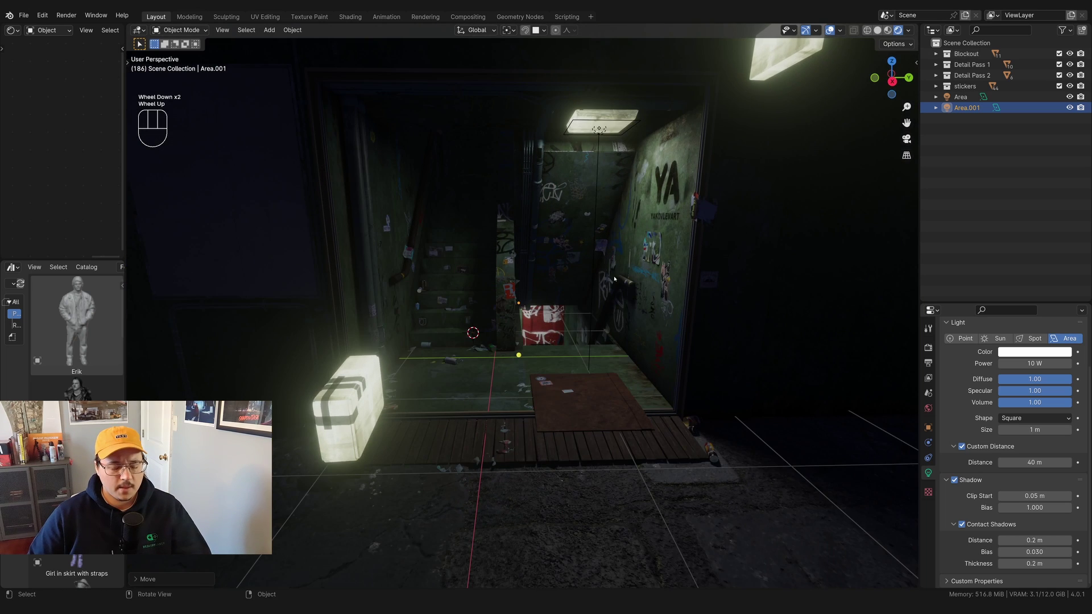
Duplicate the ceiling-lamp area light, move the copy horizontally toward the ascending stairs and raise it
{"action": "scroll", "coordinate": [527, 211], "scroll_direction": "up", "scroll_amount": 1}
{"action": "middle_click_drag", "start_coordinate": [527, 210], "coordinate": [544, 327], "text": "shift"}
{"action": "middle_click_drag", "start_coordinate": [544, 327], "coordinate": [511, 236]}
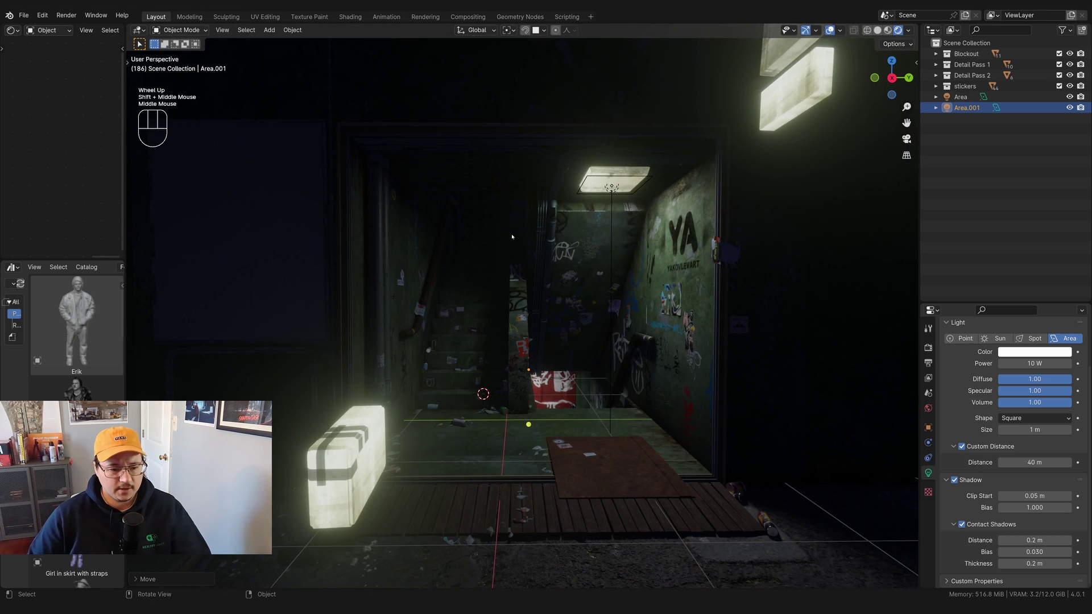
{"action": "left_click", "coordinate": [623, 196]}
{"action": "key", "text": "shift+d"}
{"action": "key", "text": "shift+z"}
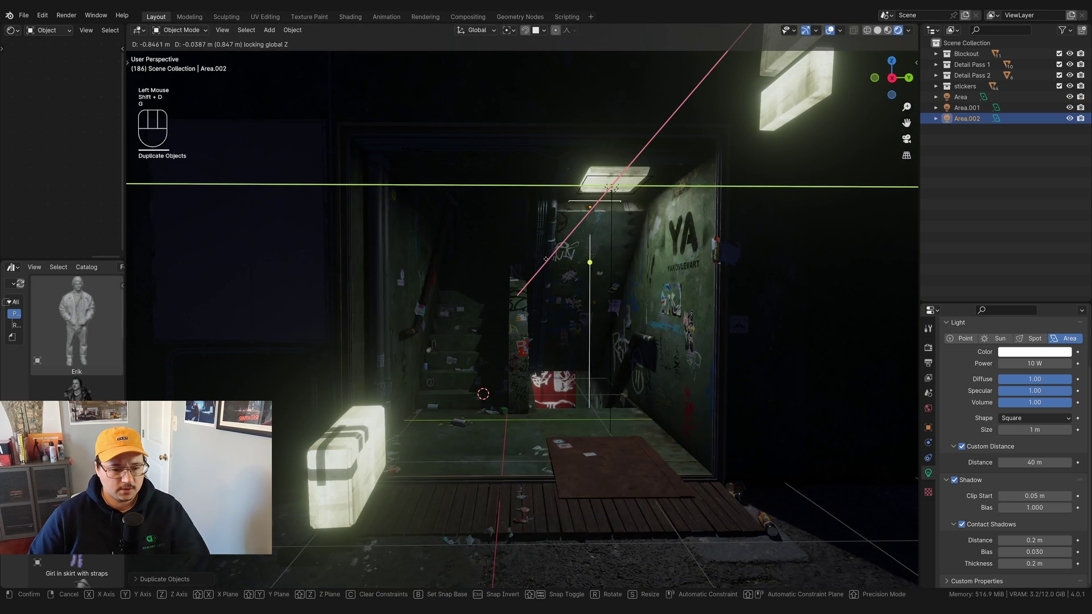
{"action": "left_click", "coordinate": [671, 239]}
{"action": "key", "text": "g"}
{"action": "key", "text": "g"}
{"action": "key", "text": "z"}
{"action": "left_click", "coordinate": [671, 176]}
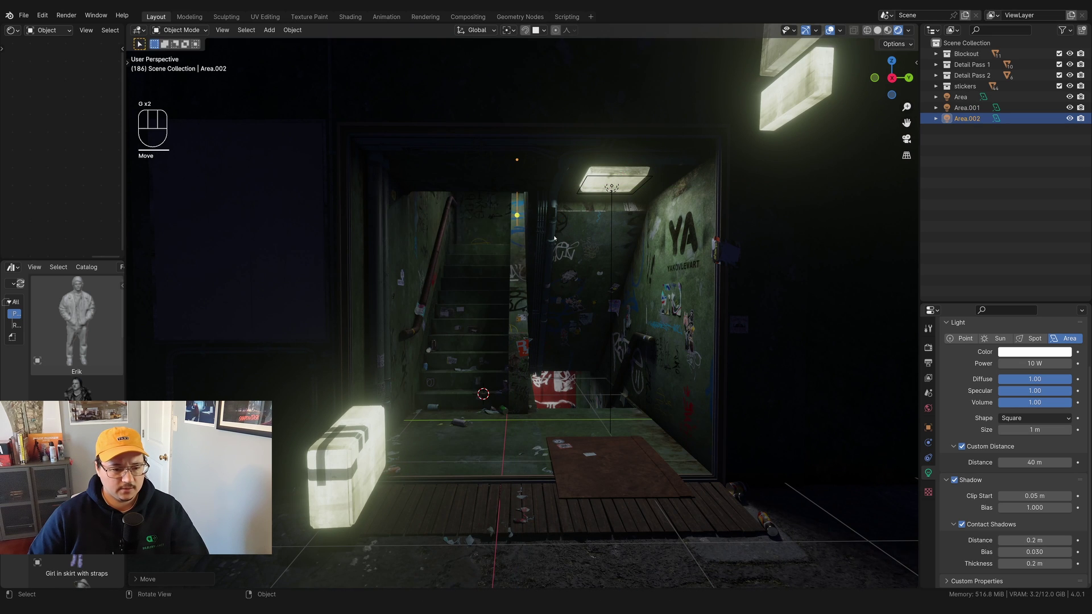
Reposition the raised light horizontally over the top of the ascending stairs and check it from the entrance
{"action": "key", "text": "g"}
{"action": "key", "text": "shift+z"}
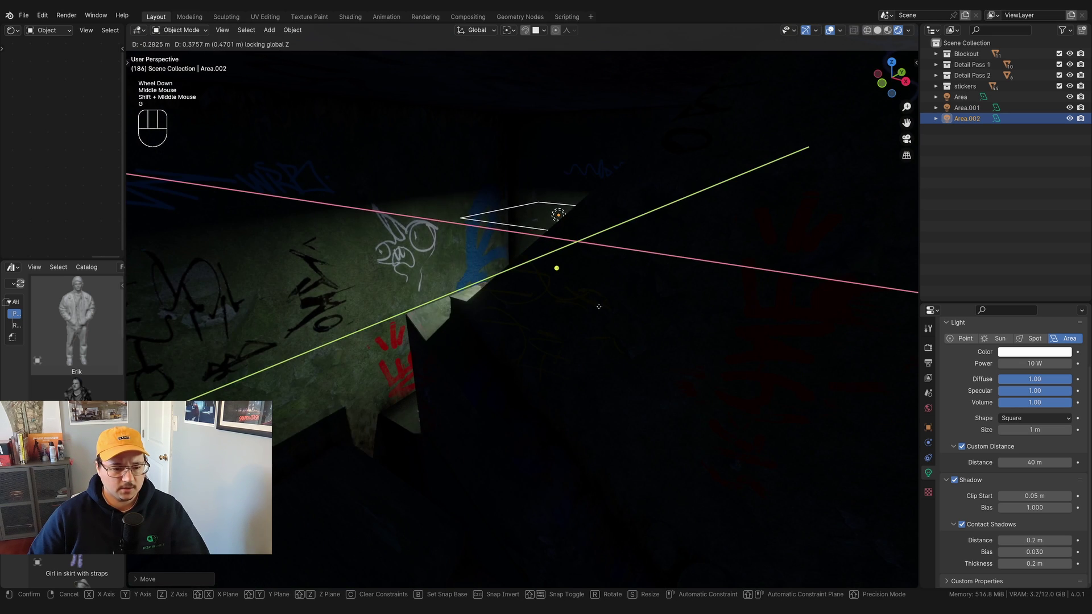
{"action": "left_click", "coordinate": [592, 307]}
{"action": "middle_click_drag", "start_coordinate": [592, 306], "coordinate": [619, 315]}
{"action": "key", "text": "g"}
{"action": "key", "text": "shift+z"}
{"action": "left_click", "coordinate": [547, 297]}
{"action": "key", "text": "g"}
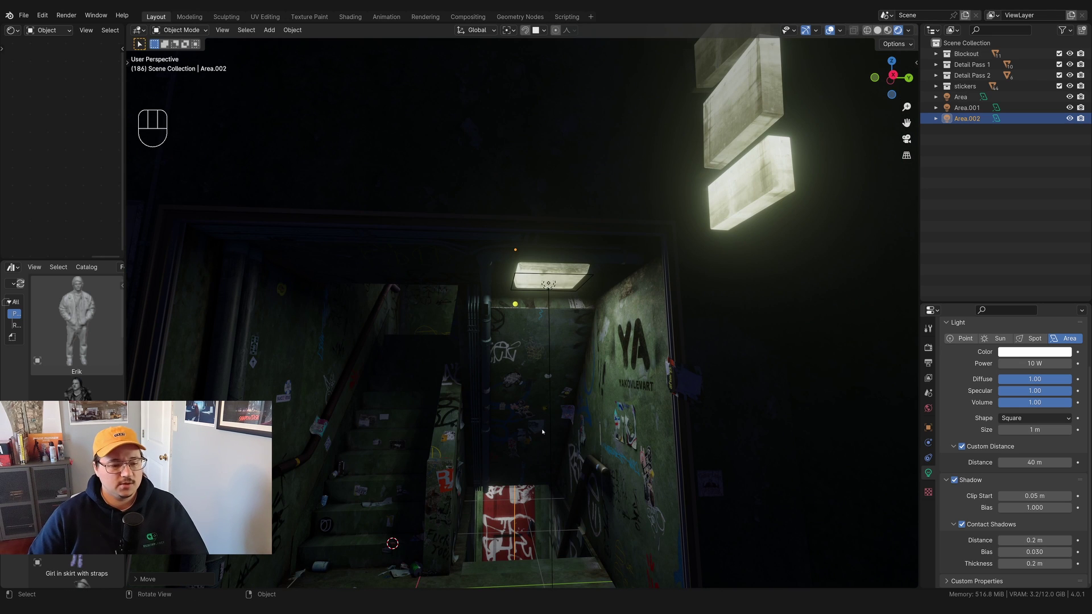
{"action": "middle_click_drag", "start_coordinate": [542, 433], "coordinate": [543, 436]}
{"action": "scroll", "coordinate": [542, 434], "scroll_direction": "down", "scroll_amount": 2}
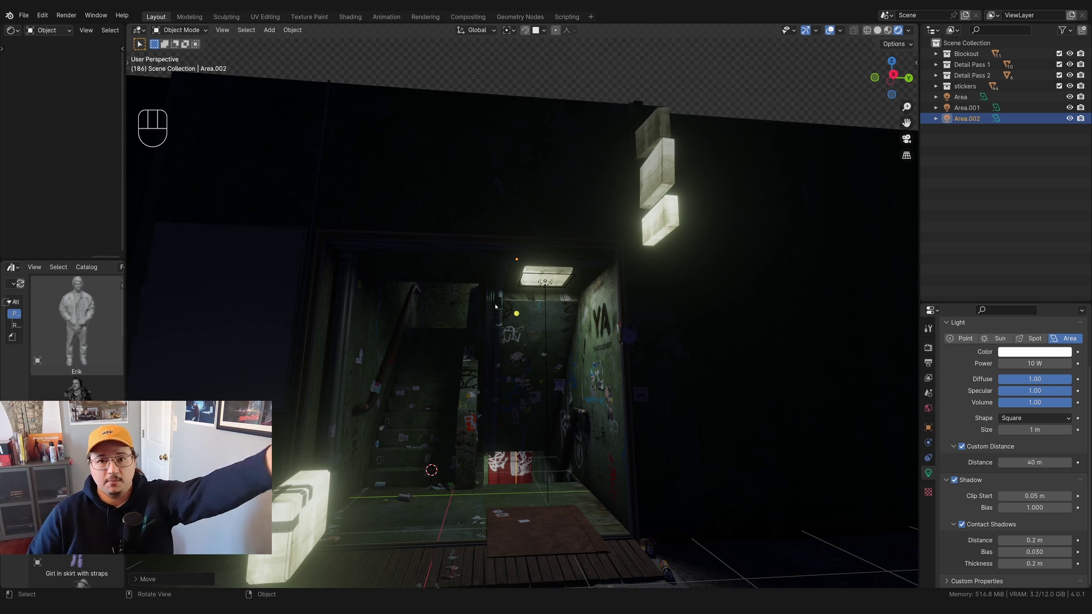
Add a point light and move it horizontally out of the stairwell to the glowing box lamp beside the doorway
{"action": "scroll", "coordinate": [512, 258], "scroll_direction": "up", "scroll_amount": 2}
{"action": "middle_click_drag", "start_coordinate": [512, 329], "coordinate": [608, 263]}
{"action": "scroll", "coordinate": [511, 258], "scroll_direction": "down", "scroll_amount": 2}
{"action": "left_click", "coordinate": [604, 246]}
{"action": "key", "text": "shift+a"}
{"action": "mouse_move", "coordinate": [520, 391]}
{"action": "left_click", "coordinate": [588, 391]}
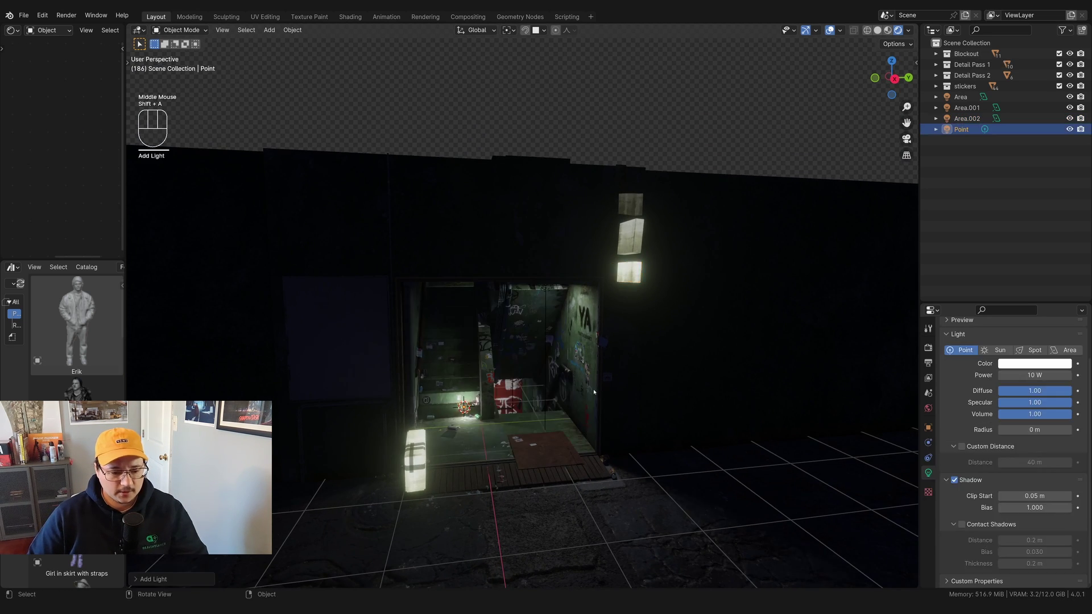
{"action": "middle_click_drag", "start_coordinate": [555, 390], "coordinate": [541, 402]}
{"action": "key", "text": "g"}
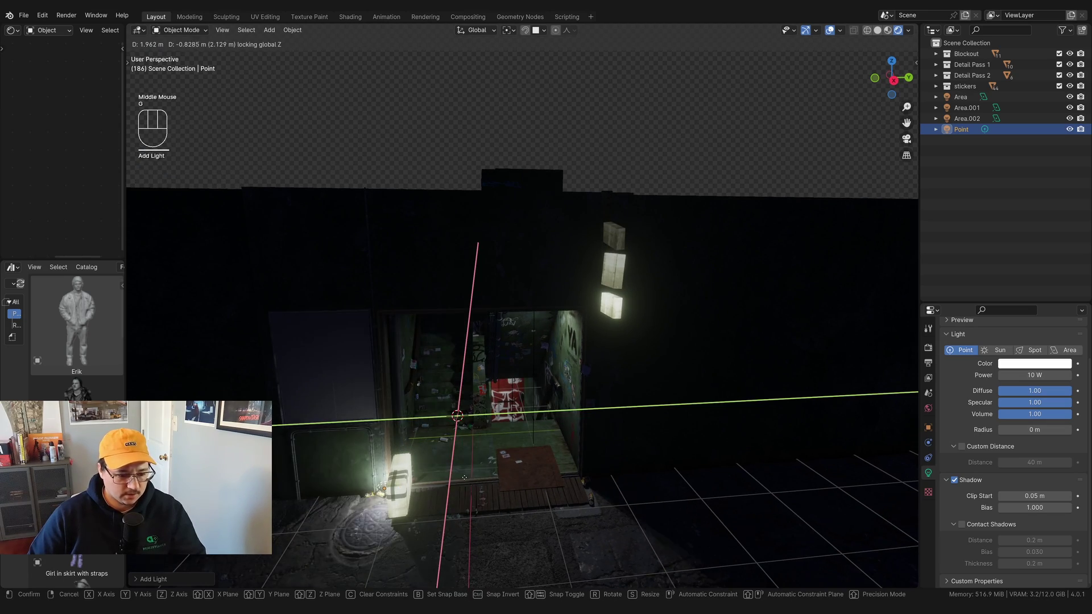
{"action": "left_click", "coordinate": [464, 475]}
Frame the point light and adjust its height and position close to the glowing box lamp on the ground
{"action": "key", "text": "KP_Decimal"}
{"action": "middle_click_drag", "start_coordinate": [464, 476], "coordinate": [512, 409]}
{"action": "key", "text": "g"}
{"action": "key", "text": "z"}
{"action": "left_click", "coordinate": [511, 369]}
{"action": "middle_click_drag", "start_coordinate": [512, 369], "coordinate": [568, 398]}
{"action": "key", "text": "g"}
{"action": "middle_click_drag", "start_coordinate": [568, 398], "coordinate": [656, 336]}
{"action": "left_click", "coordinate": [609, 320]}
Nudge the point light next to the box lamp, set its power to 5 W and inspect the lit entrance
{"action": "key", "text": "g"}
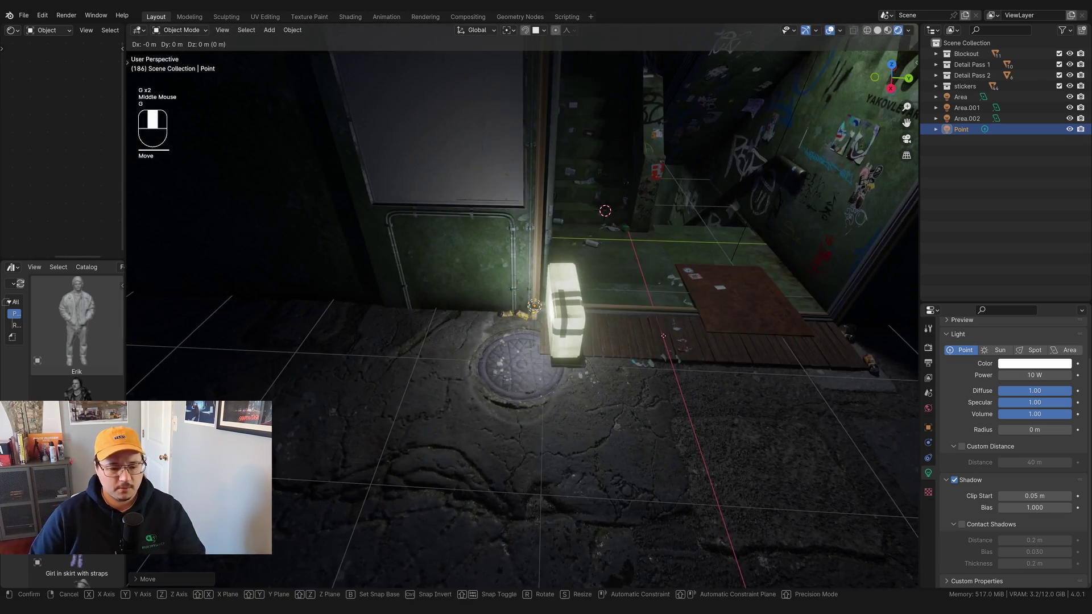
{"action": "middle_click", "coordinate": [656, 336]}
{"action": "left_click", "coordinate": [656, 338]}
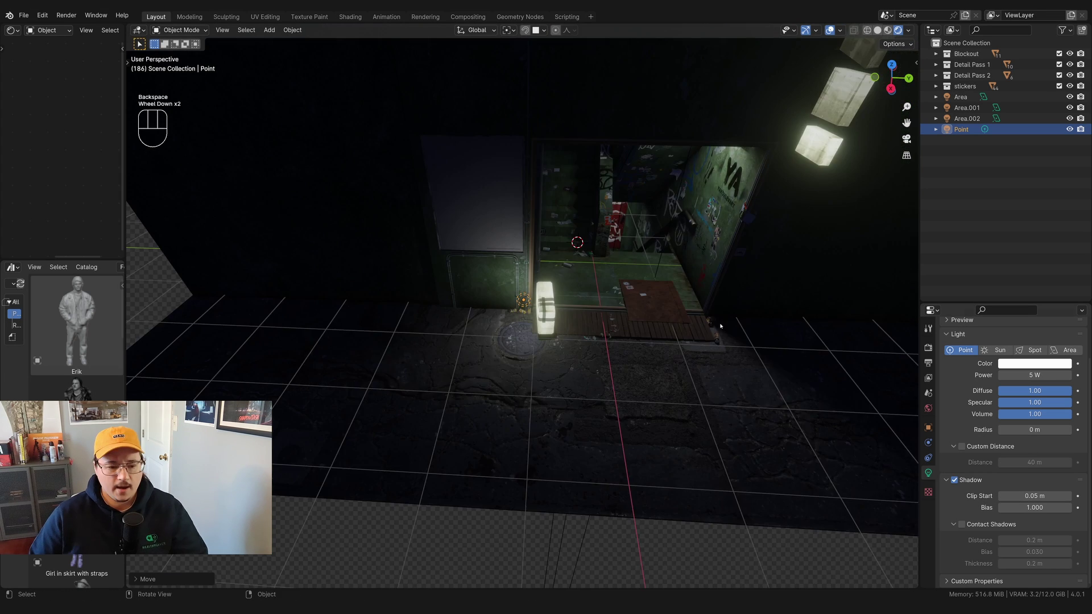
{"action": "middle_click_drag", "start_coordinate": [720, 326], "coordinate": [696, 266]}
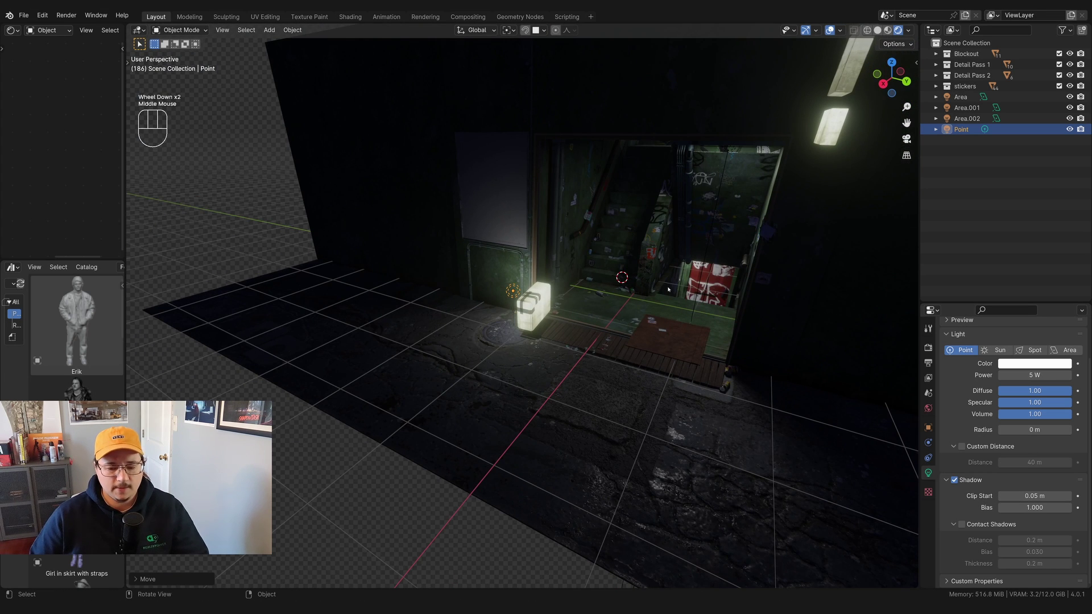
{"action": "scroll", "coordinate": [668, 290], "scroll_direction": "up", "scroll_amount": 2}
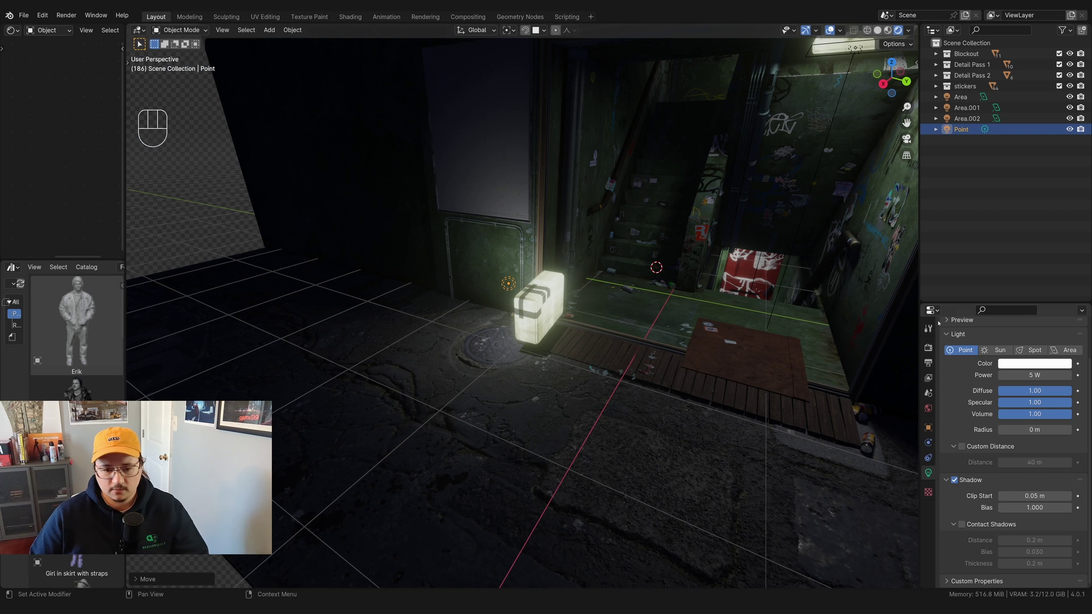
{"action": "middle_click_drag", "start_coordinate": [788, 112], "coordinate": [737, 142]}
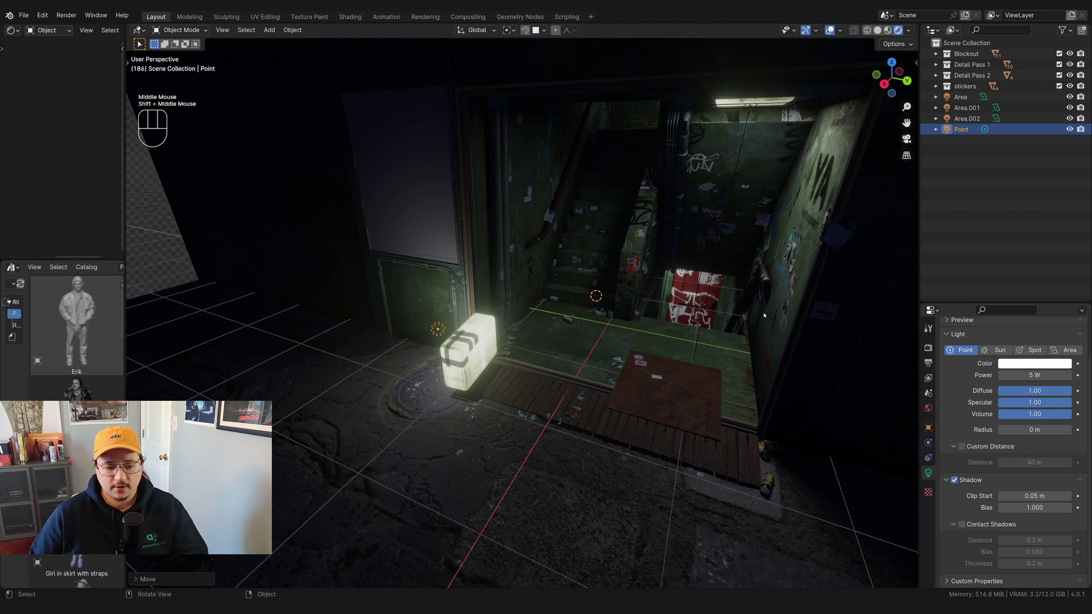
{"action": "scroll", "coordinate": [764, 315], "scroll_direction": "up", "scroll_amount": 1}
{"action": "middle_click_drag", "start_coordinate": [764, 315], "coordinate": [733, 310]}
{"action": "scroll", "coordinate": [443, 256], "scroll_direction": "down", "scroll_amount": 2}
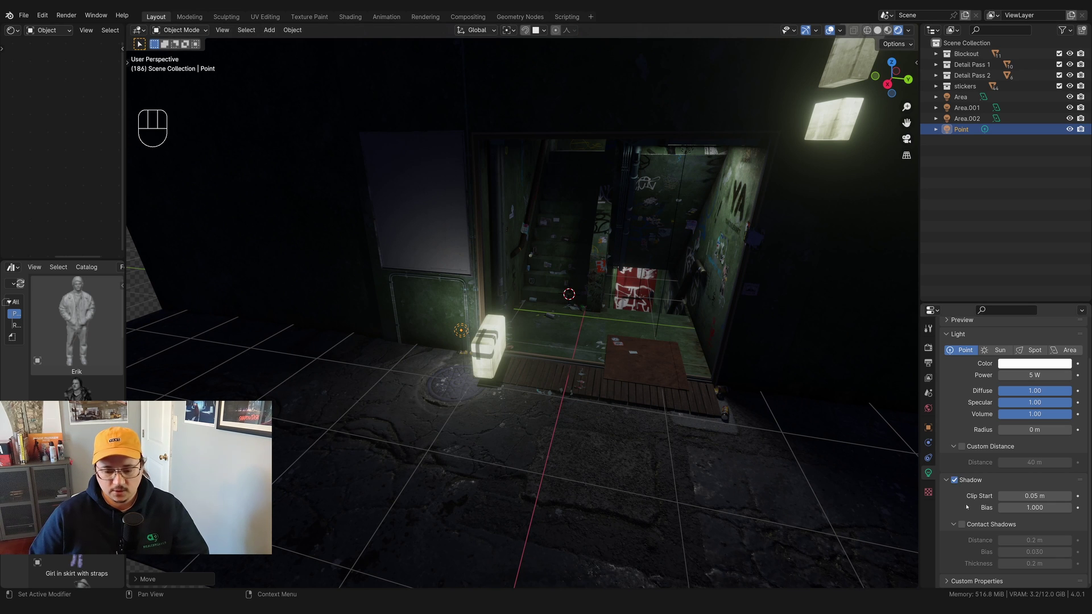
Enable the point light's custom distance and set it to 1 m
{"action": "left_click", "coordinate": [962, 446]}
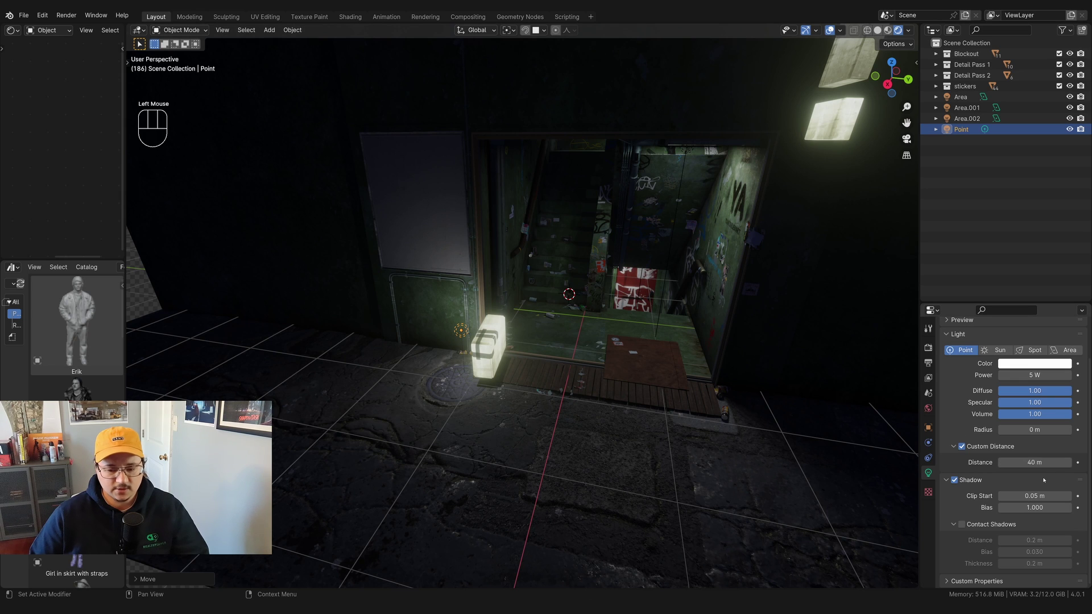
{"action": "left_click", "coordinate": [1045, 462]}
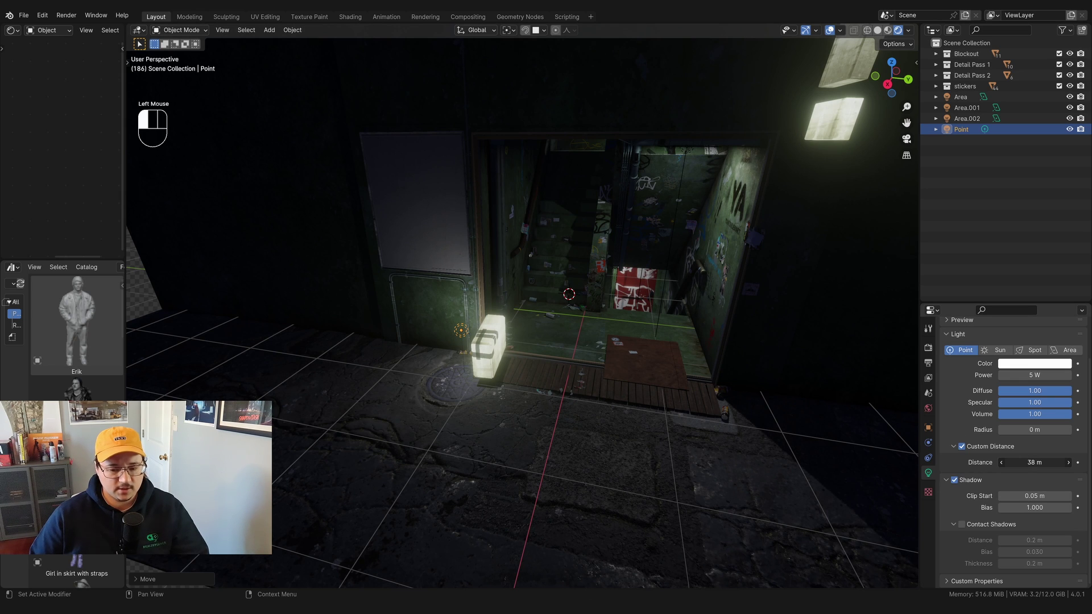
{"action": "mouse_move", "coordinate": [1034, 462]}
{"action": "left_mouse_down"}
{"action": "mouse_move", "coordinate": [1006, 462]}
{"action": "mouse_move", "coordinate": [1039, 463]}
{"action": "mouse_move", "coordinate": [1017, 462]}
{"action": "left_mouse_up"}
{"action": "scroll", "coordinate": [596, 279], "scroll_direction": "up", "scroll_amount": 1}
{"action": "middle_click_drag", "start_coordinate": [596, 279], "coordinate": [646, 275], "text": "shift"}
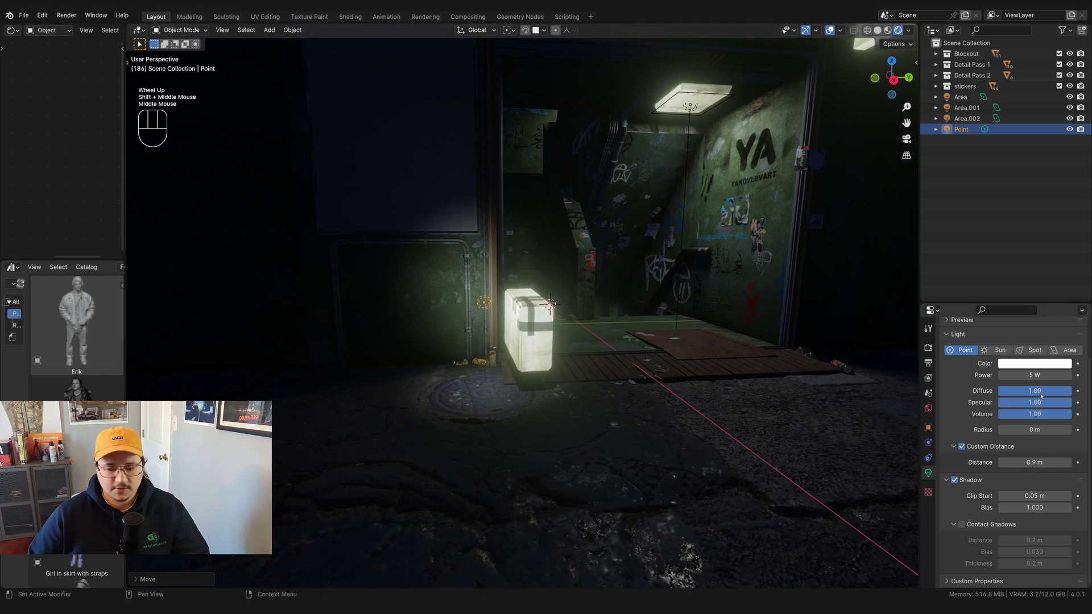
{"action": "left_click_drag", "start_coordinate": [1040, 460], "coordinate": [1047, 463]}
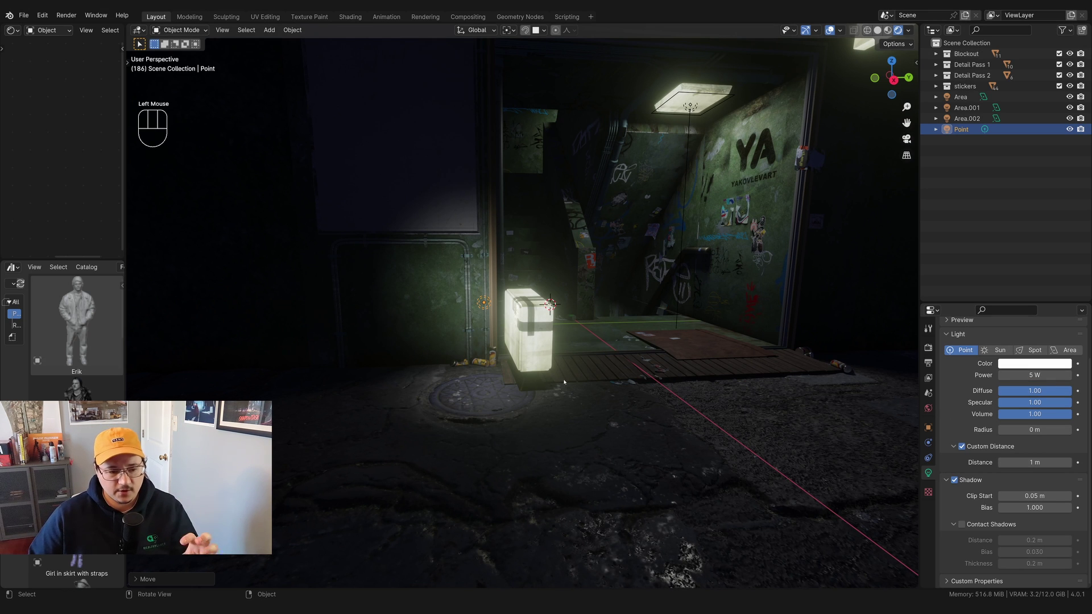
Reposition the point light horizontally and vertically close to the glowing box lamp beside the doorway
{"action": "scroll", "coordinate": [652, 361], "scroll_direction": "down", "scroll_amount": 1}
{"action": "middle_click_drag", "start_coordinate": [652, 361], "coordinate": [661, 392]}
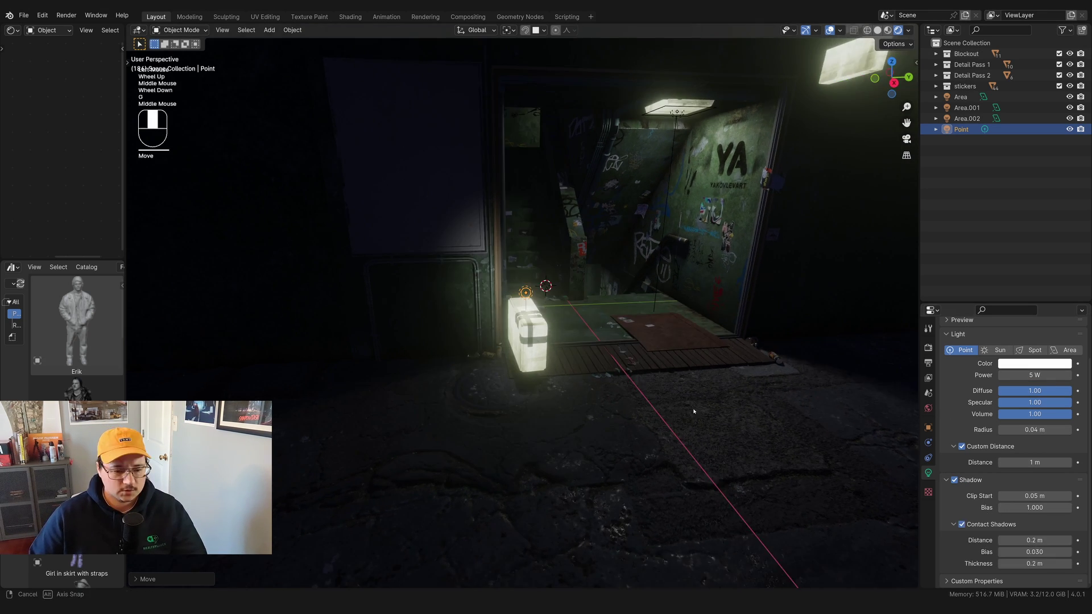
{"action": "scroll", "coordinate": [674, 401], "scroll_direction": "up", "scroll_amount": 1}
{"action": "middle_click_drag", "start_coordinate": [674, 402], "coordinate": [545, 337]}
{"action": "key", "text": "f"}
{"action": "key", "text": "g"}
{"action": "key", "text": "shift+z"}
{"action": "left_click", "coordinate": [507, 334]}
{"action": "key", "text": "g"}
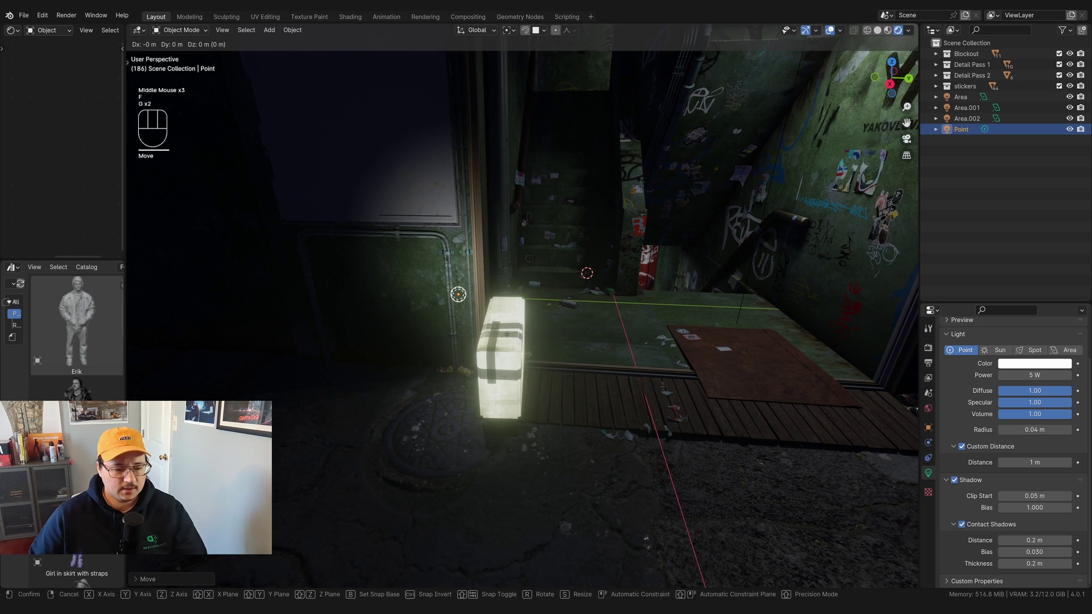
{"action": "key", "text": "z"}
{"action": "left_click", "coordinate": [510, 341]}
{"action": "scroll", "coordinate": [544, 345], "scroll_direction": "down", "scroll_amount": 4}
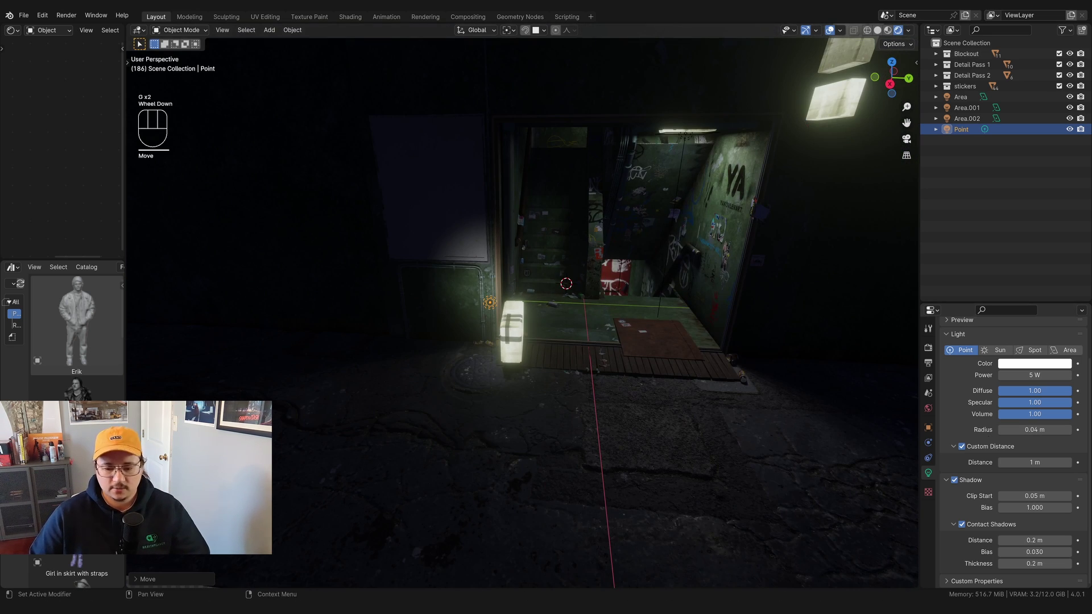
Set the point light's custom distance to 1.5 m
{"action": "left_click", "coordinate": [1035, 462]}
{"action": "type", "text": "1.5"}
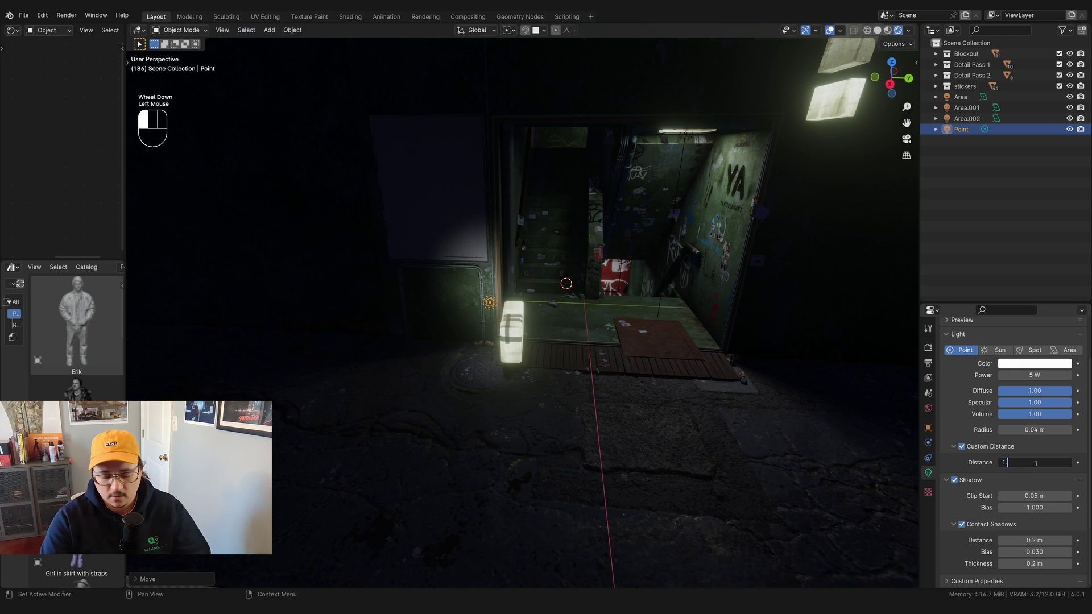
{"action": "key", "text": "Return"}
Duplicate the point light and place the copy beside the stacked wall lamps at the doorway's upper right corner
{"action": "scroll", "coordinate": [587, 319], "scroll_direction": "down", "scroll_amount": 2}
{"action": "middle_click_drag", "start_coordinate": [587, 319], "coordinate": [535, 341], "text": "shift"}
{"action": "middle_click_drag", "start_coordinate": [580, 332], "coordinate": [600, 305]}
{"action": "key", "text": "shift+d"}
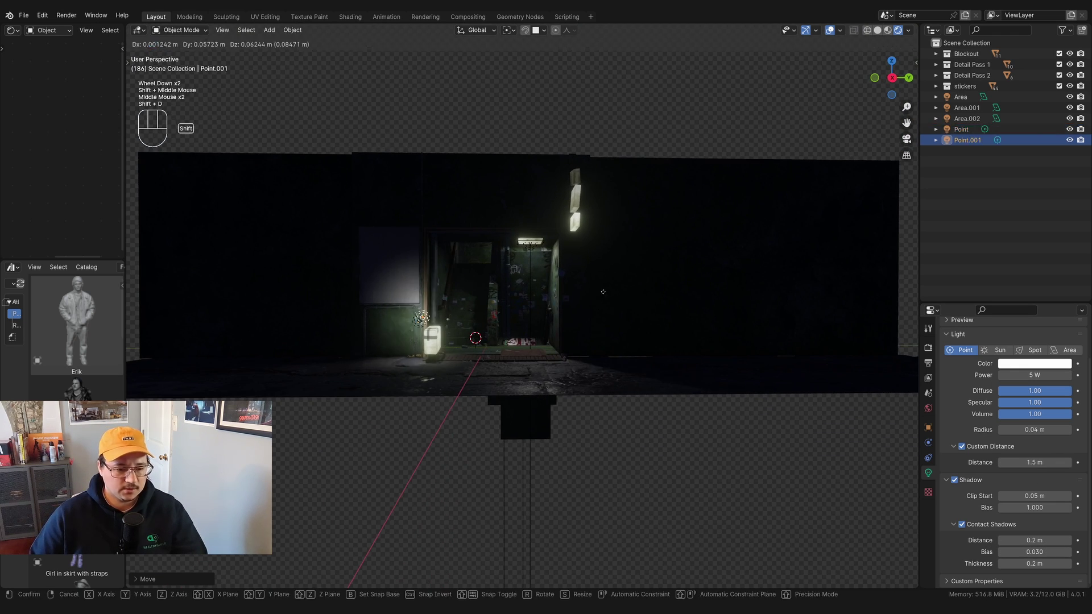
{"action": "left_click", "coordinate": [737, 199]}
{"action": "key", "text": "KP_Decimal"}
{"action": "middle_click_drag", "start_coordinate": [736, 200], "coordinate": [671, 371]}
{"action": "key", "text": "g"}
{"action": "key", "text": "shift+z"}
{"action": "left_click", "coordinate": [684, 385]}
{"action": "middle_click_drag", "start_coordinate": [671, 371], "coordinate": [626, 393]}
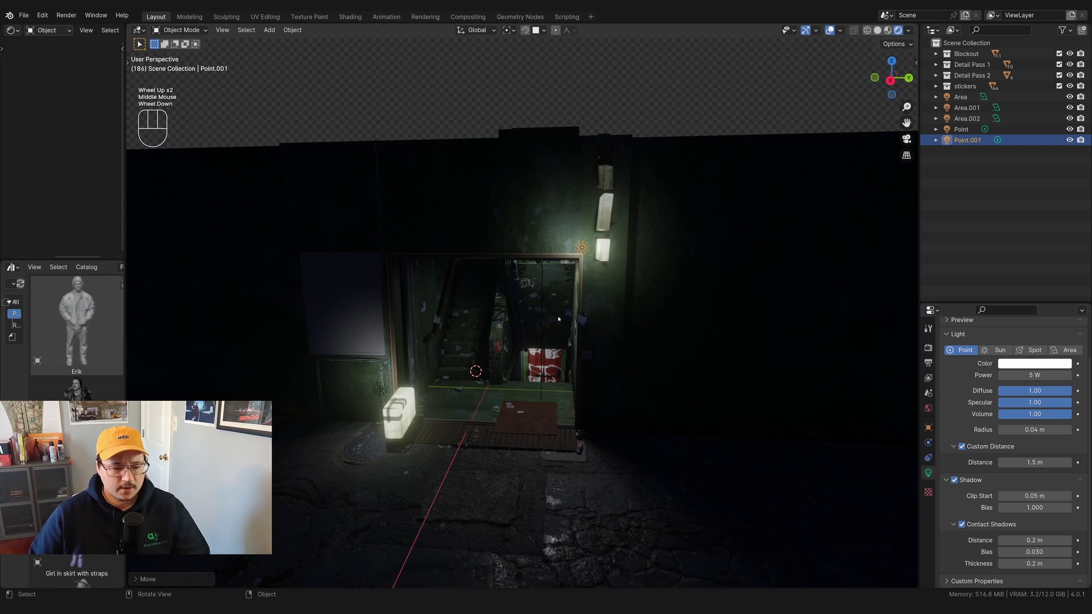
Select the area light under the stairwell's ceiling fixture and set its power to 15 W
{"action": "middle_click_drag", "start_coordinate": [558, 319], "coordinate": [524, 387]}
{"action": "left_click", "coordinate": [524, 387]}
{"action": "scroll", "coordinate": [524, 386], "scroll_direction": "down", "scroll_amount": 1}
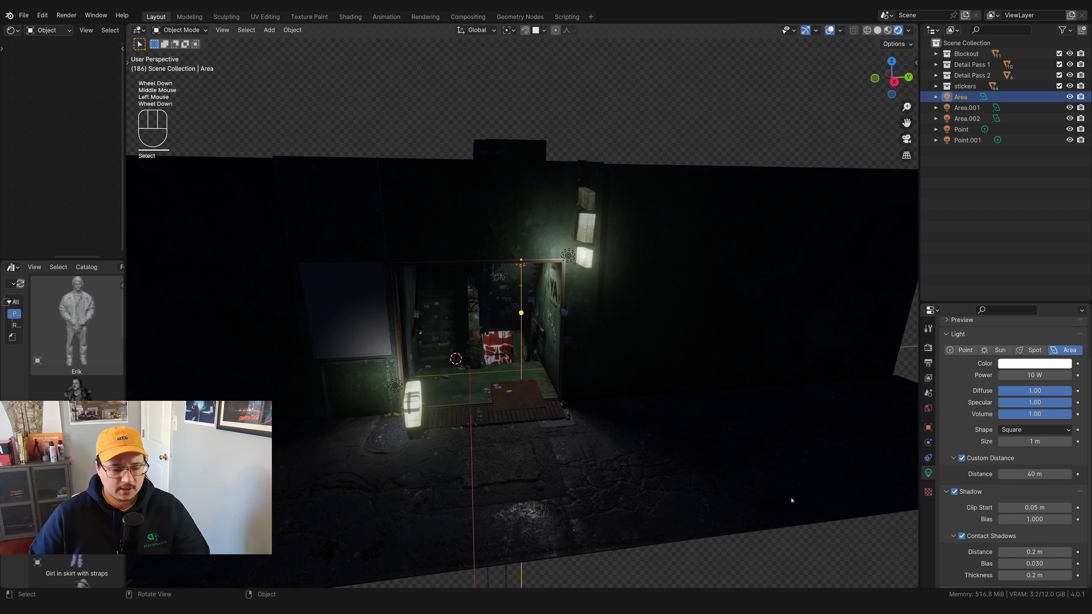
{"action": "scroll", "coordinate": [544, 375], "scroll_direction": "up", "scroll_amount": 3}
{"action": "scroll", "coordinate": [544, 375], "scroll_direction": "down", "scroll_amount": 1}
{"action": "middle_click_drag", "start_coordinate": [545, 376], "coordinate": [521, 330]}
{"action": "left_click", "coordinate": [522, 330]}
{"action": "left_click", "coordinate": [534, 304]}
{"action": "left_click_drag", "start_coordinate": [1009, 376], "coordinate": [1023, 375]}
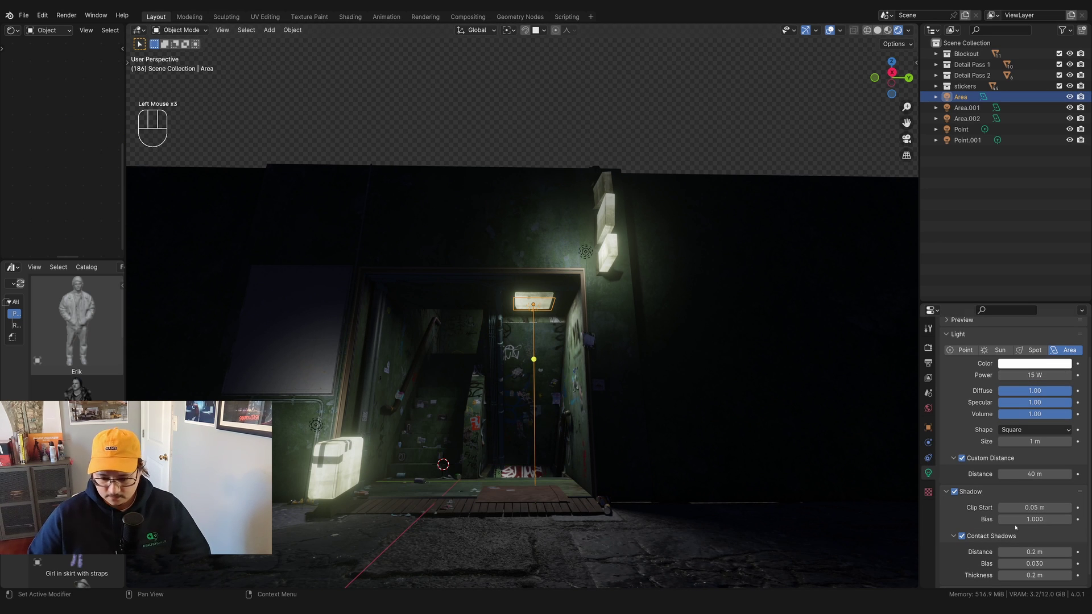
Inspect the entrance lighting and try custom distances of 15 m and 1 m on the stairwell area light
{"action": "scroll", "coordinate": [478, 331], "scroll_direction": "down", "scroll_amount": 2}
{"action": "middle_click_drag", "start_coordinate": [432, 319], "coordinate": [478, 331]}
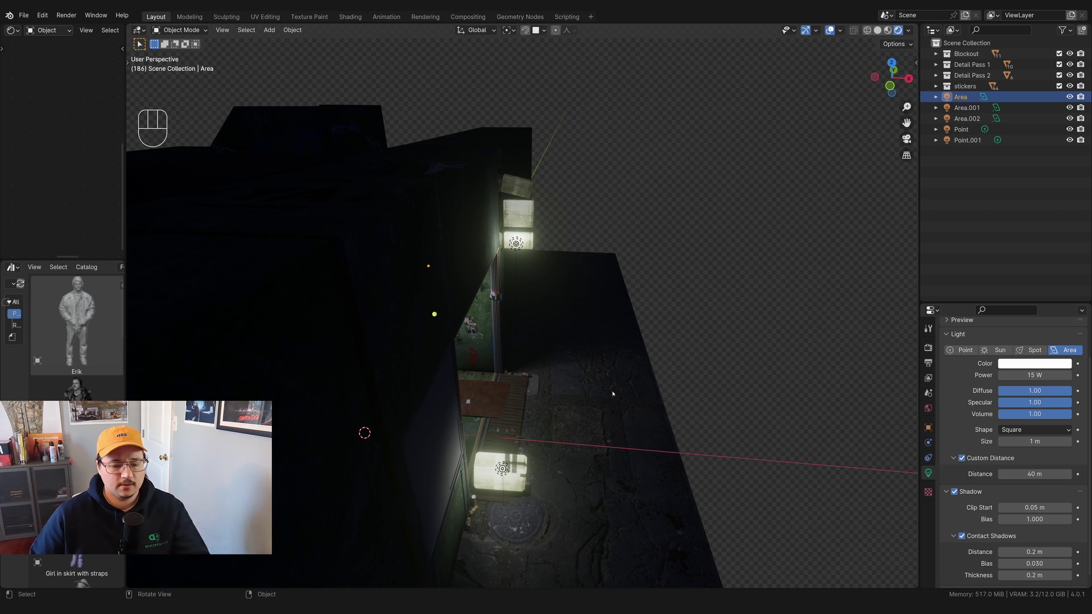
{"action": "scroll", "coordinate": [688, 418], "scroll_direction": "up", "scroll_amount": 1}
{"action": "middle_click_drag", "start_coordinate": [709, 447], "coordinate": [550, 293]}
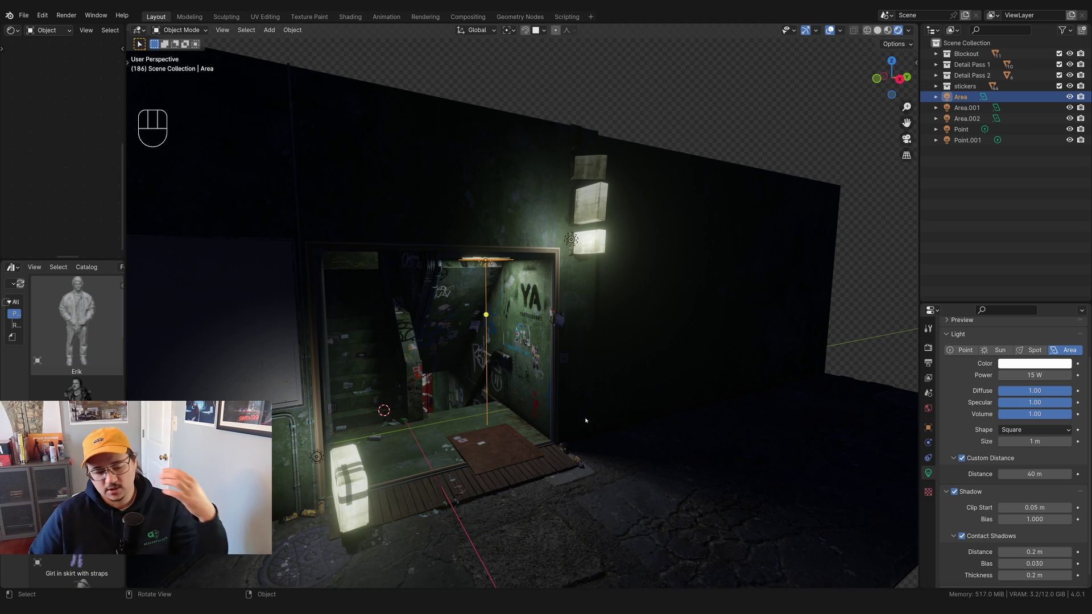
{"action": "scroll", "coordinate": [635, 440], "scroll_direction": "down", "scroll_amount": 1}
{"action": "scroll", "coordinate": [635, 440], "scroll_direction": "up", "scroll_amount": 1}
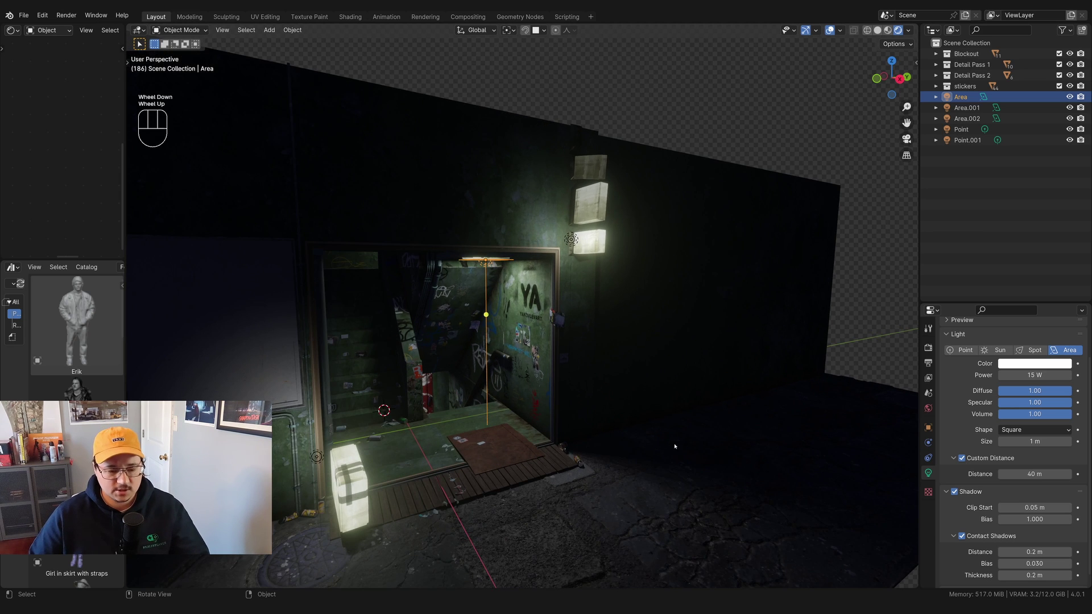
{"action": "left_click", "coordinate": [1036, 475]}
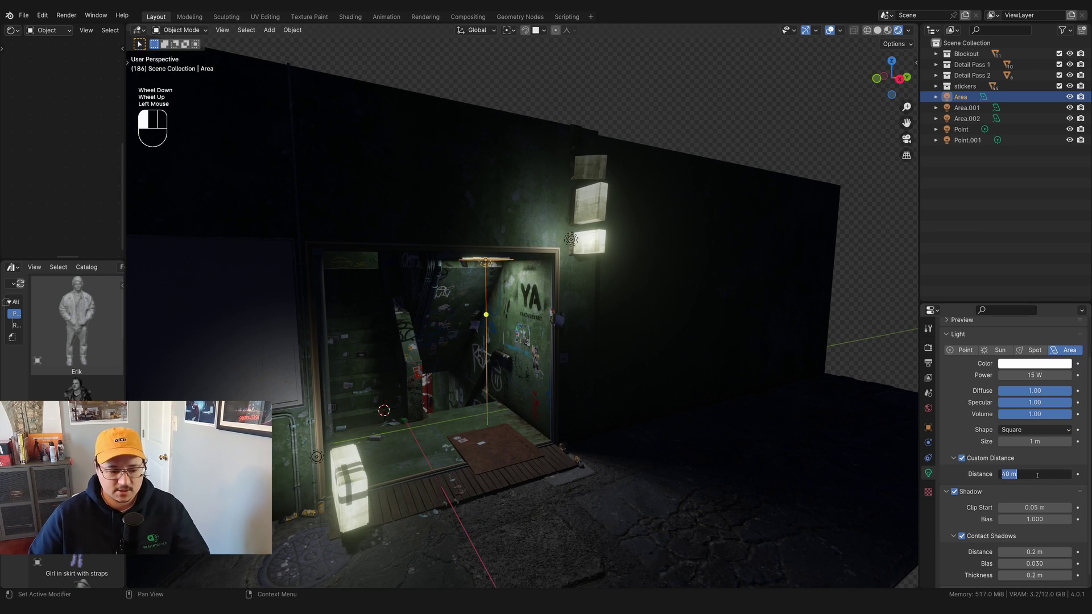
{"action": "type", "text": "15"}
{"action": "key", "text": "Return"}
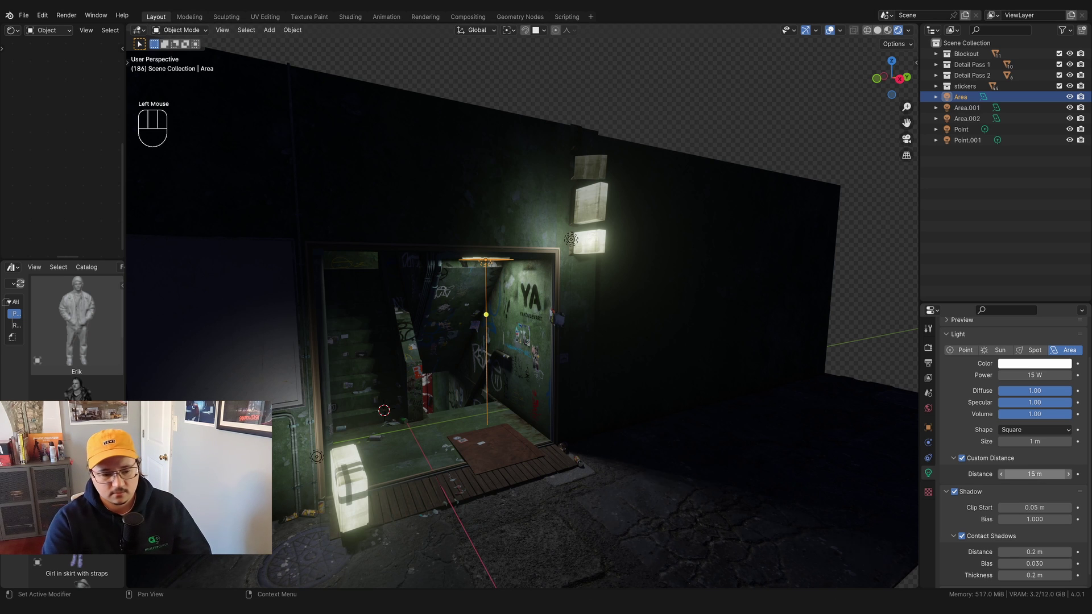
{"action": "left_click", "coordinate": [1037, 475]}
{"action": "type", "text": "1"}
{"action": "key", "text": "Return"}
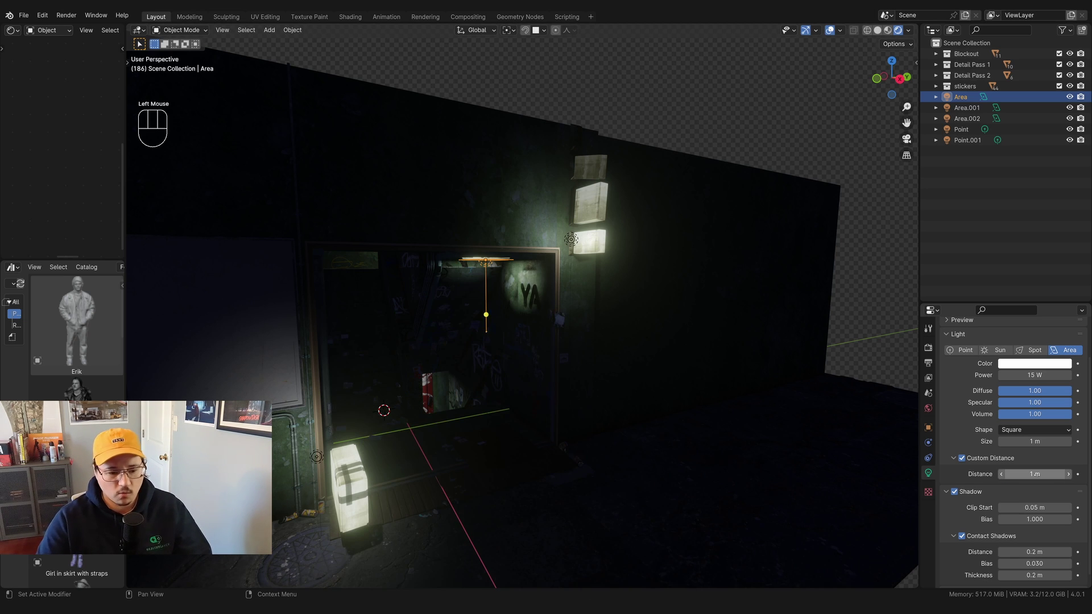
Try stairwell area light custom distances of 2.8, 3.1, 4.1 and 3.5 m while checking the light falloff
{"action": "middle_click_drag", "start_coordinate": [508, 400], "coordinate": [507, 388]}
{"action": "left_click_drag", "start_coordinate": [1024, 474], "coordinate": [1051, 473]}
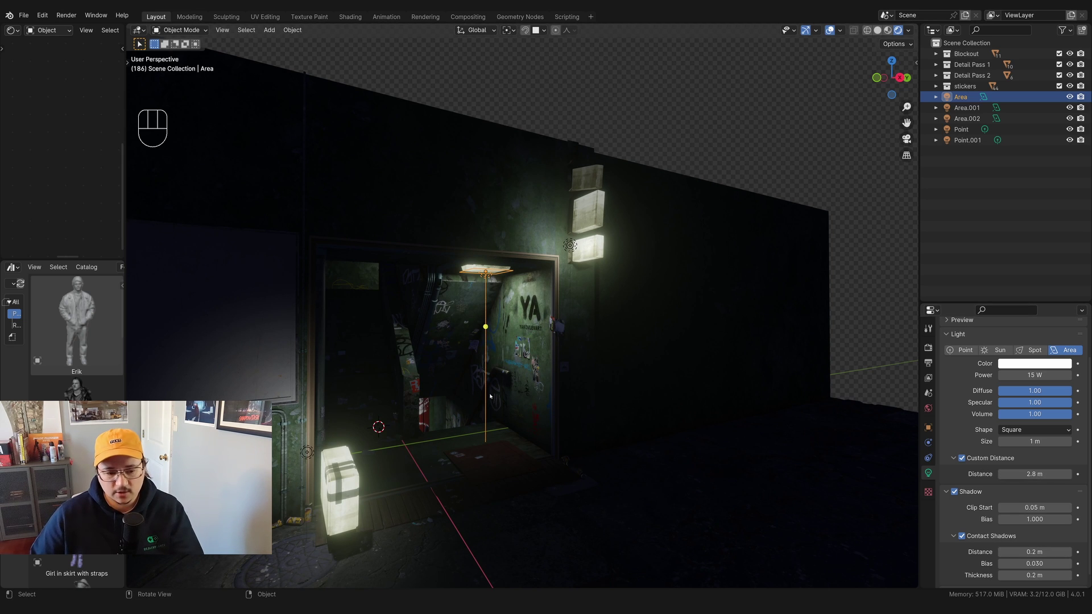
{"action": "left_click_drag", "start_coordinate": [1040, 473], "coordinate": [1052, 473]}
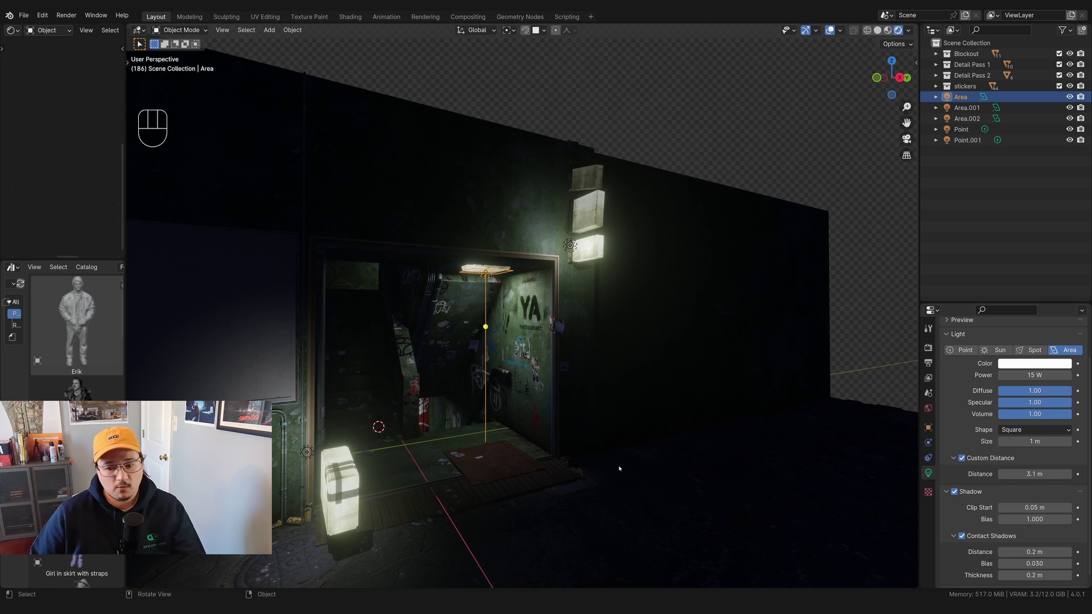
{"action": "middle_click_drag", "start_coordinate": [597, 470], "coordinate": [560, 449]}
{"action": "left_click_drag", "start_coordinate": [1034, 474], "coordinate": [1057, 473]}
{"action": "middle_click_drag", "start_coordinate": [661, 448], "coordinate": [674, 421]}
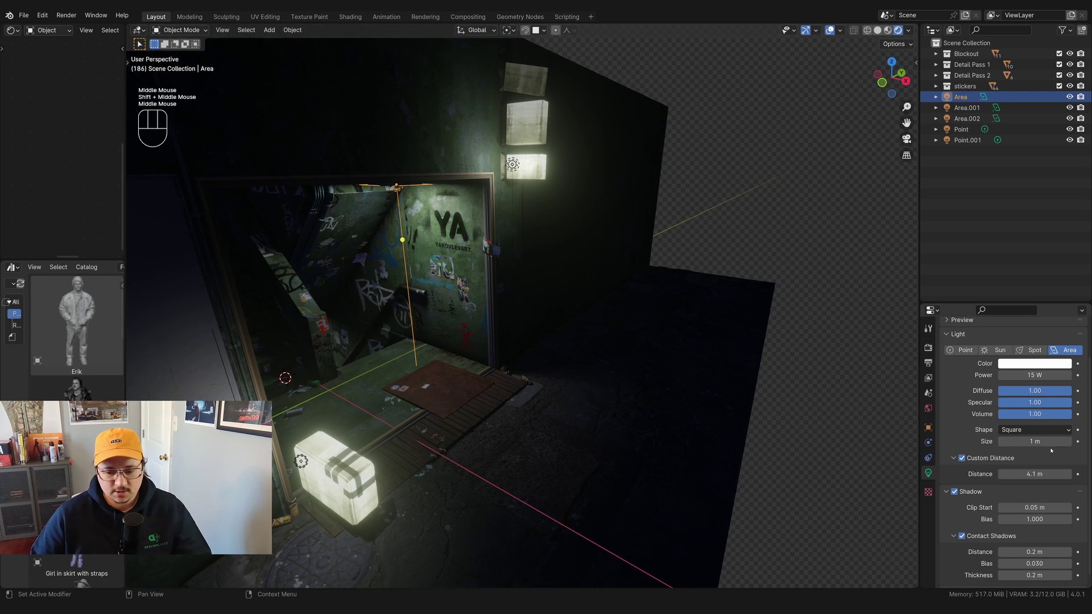
{"action": "left_click_drag", "start_coordinate": [1035, 474], "coordinate": [1035, 474]}
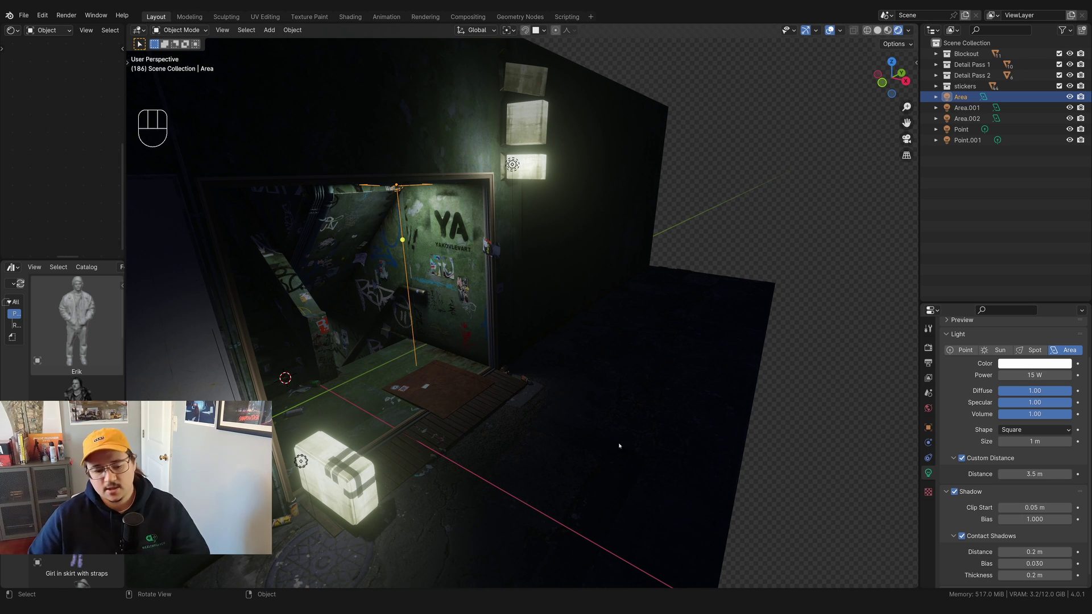
Set the stairwell area light's custom distance to 4 m
{"action": "middle_click_drag", "start_coordinate": [577, 453], "coordinate": [619, 429]}
{"action": "left_click", "coordinate": [1038, 477]}
{"action": "type", "text": "4"}
{"action": "key", "text": "Return"}
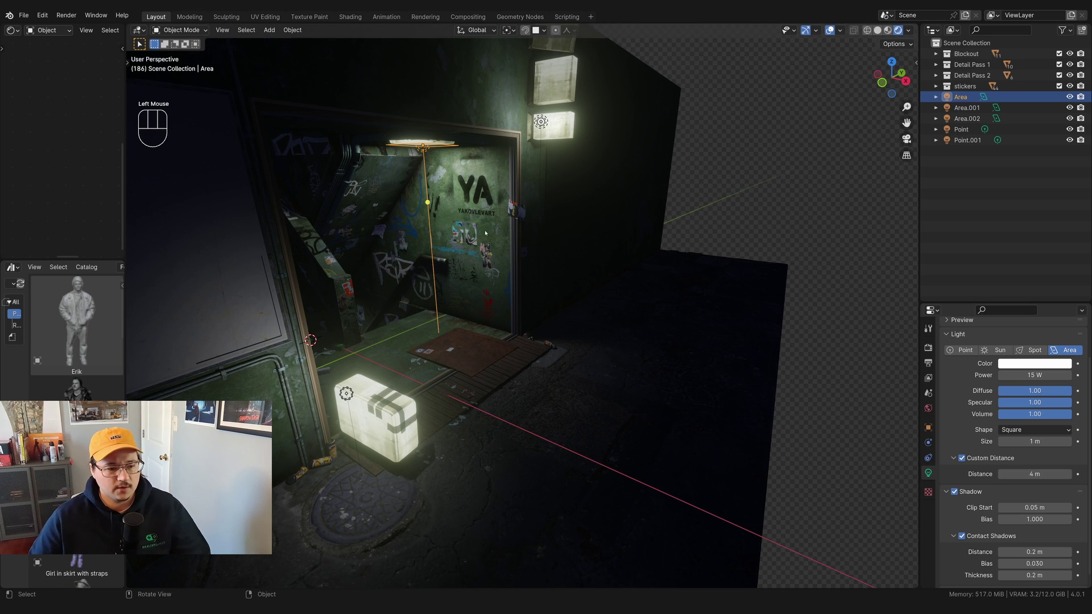
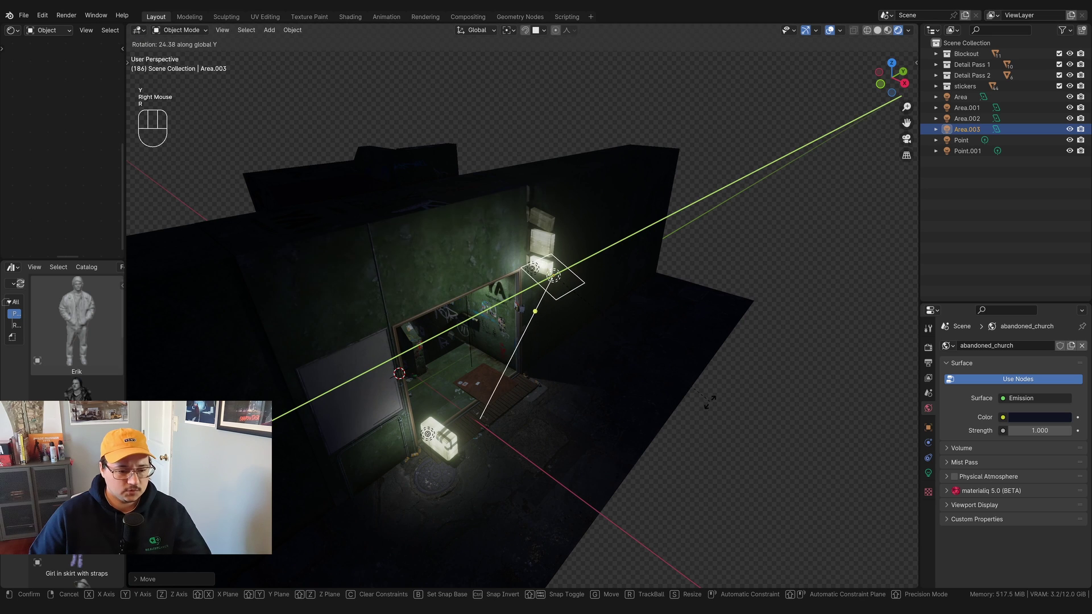
Rotate the new area light outside the entrance about the global Y axis and widen it along Y
{"action": "left_click", "coordinate": [540, 463]}
{"action": "middle_click_drag", "start_coordinate": [692, 366], "coordinate": [630, 386]}
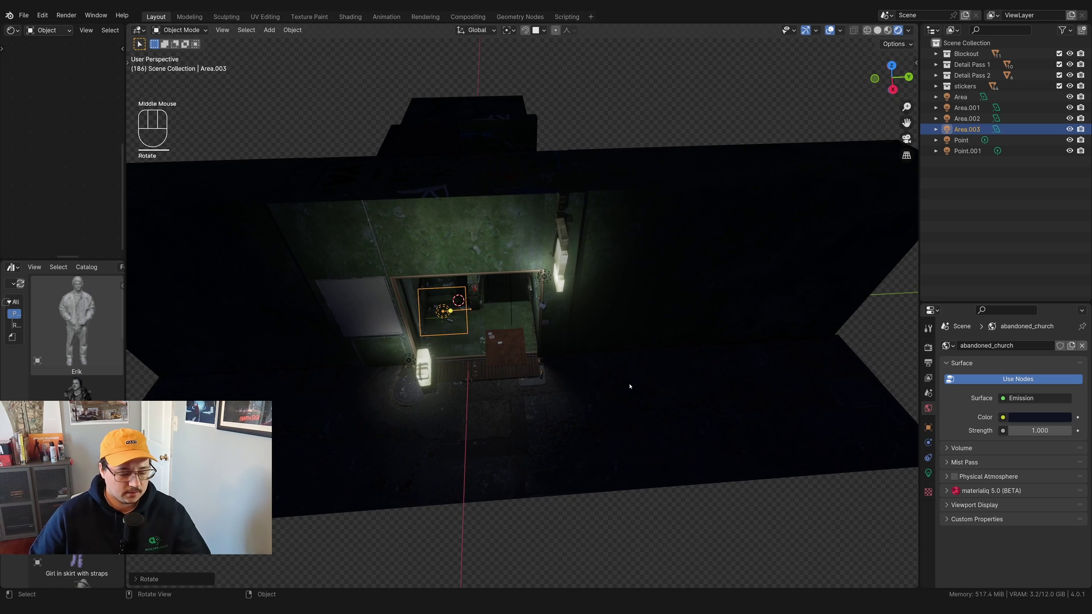
{"action": "key", "text": "s"}
{"action": "key", "text": "x"}
{"action": "key", "text": "y"}
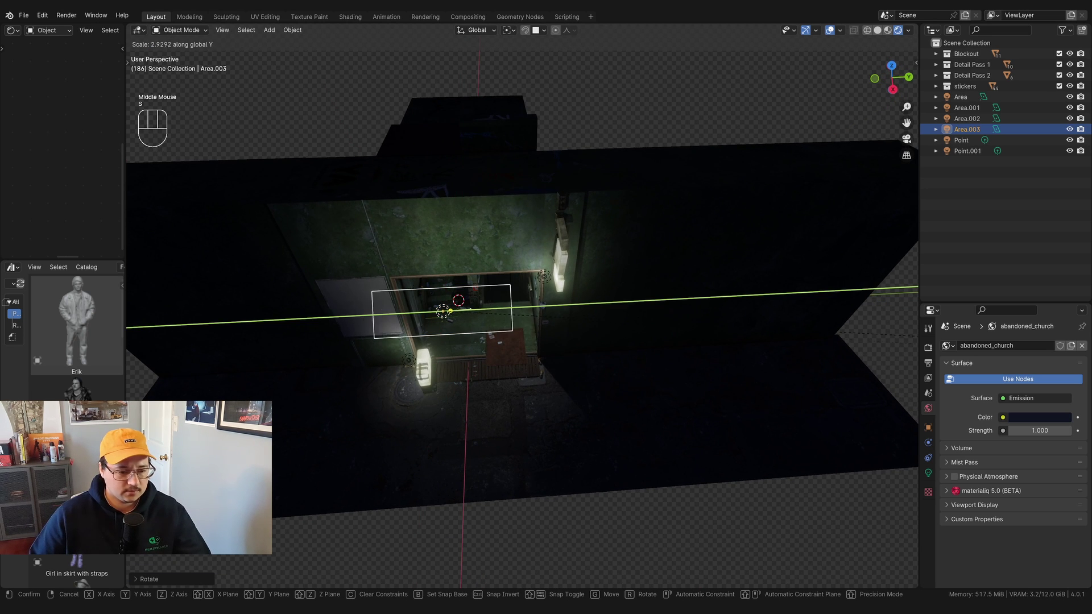
{"action": "left_click", "coordinate": [328, 339]}
Scale the new area light down slightly and move it along Y to the wall left of the doorway
{"action": "middle_click_drag", "start_coordinate": [329, 339], "coordinate": [490, 318]}
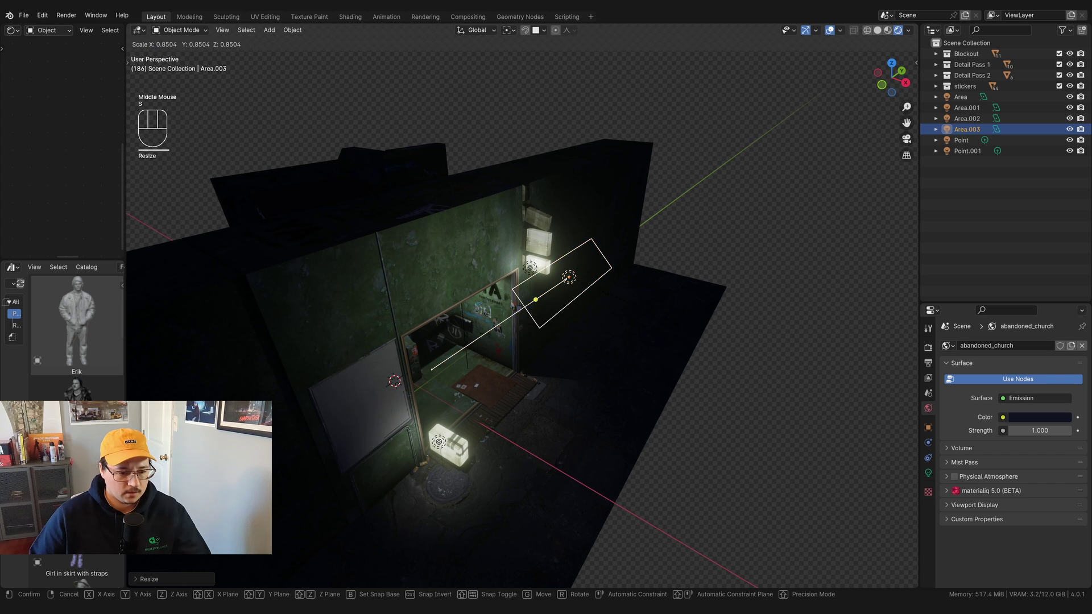
{"action": "middle_click_drag", "start_coordinate": [639, 307], "coordinate": [580, 323]}
{"action": "key", "text": "g"}
{"action": "key", "text": "x"}
{"action": "key", "text": "y"}
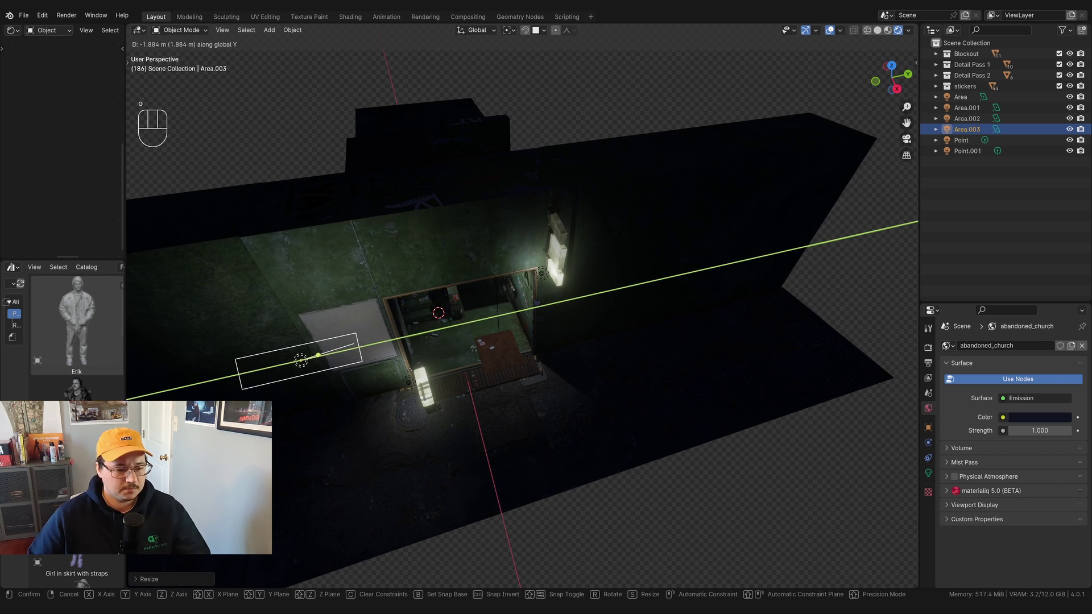
{"action": "left_click", "coordinate": [534, 396]}
{"action": "middle_click_drag", "start_coordinate": [534, 396], "coordinate": [817, 383]}
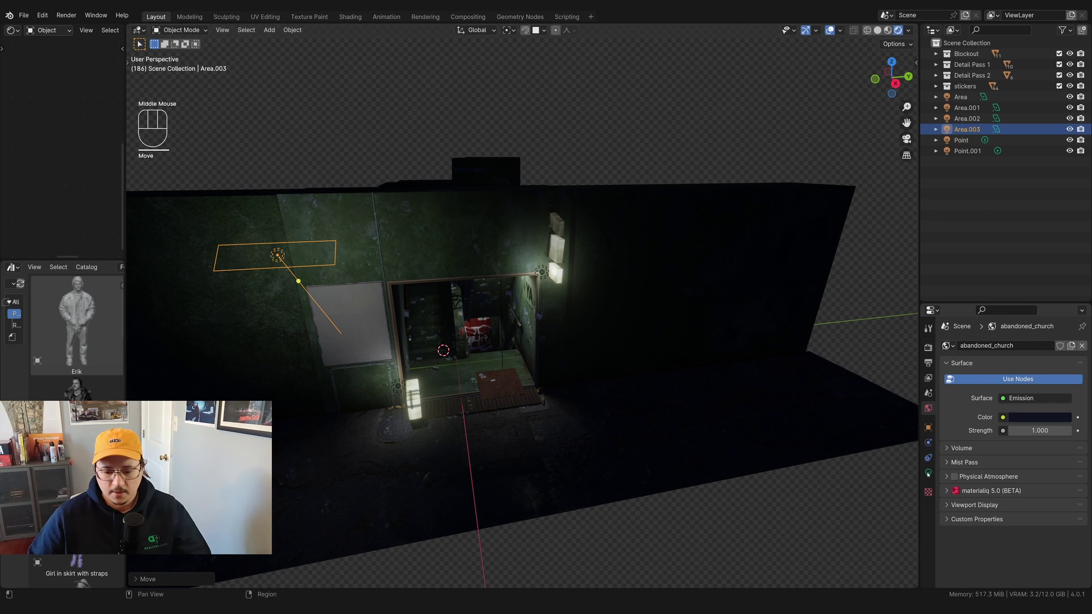
Change the new area light's color to light blue, with hue about 0.59 and saturation about 0.78
{"action": "left_click", "coordinate": [928, 473]}
{"action": "left_click", "coordinate": [1034, 406]}
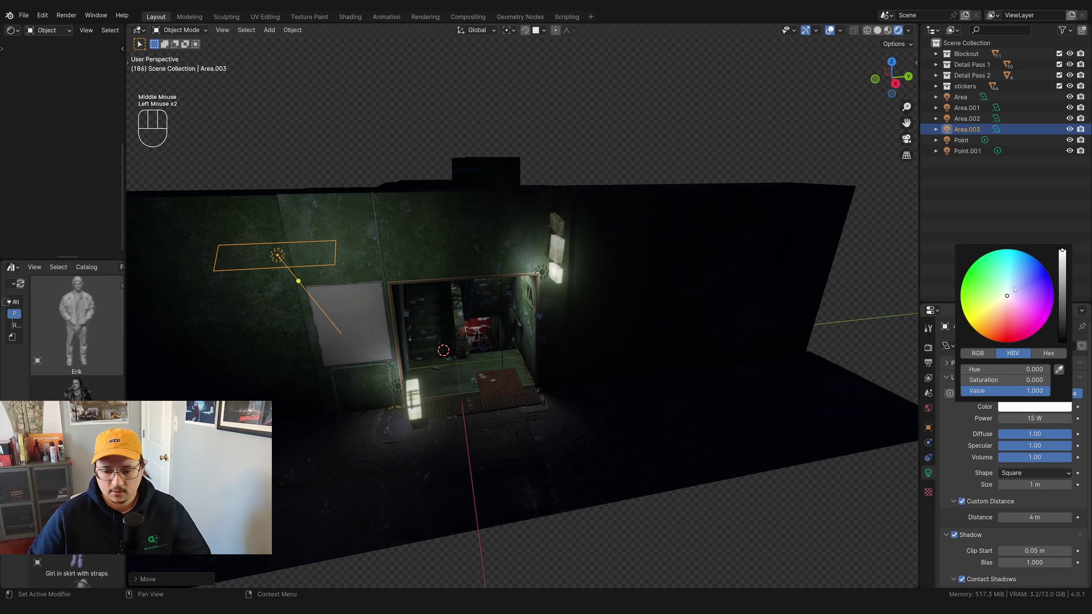
{"action": "left_click_drag", "start_coordinate": [1014, 290], "coordinate": [1011, 283]}
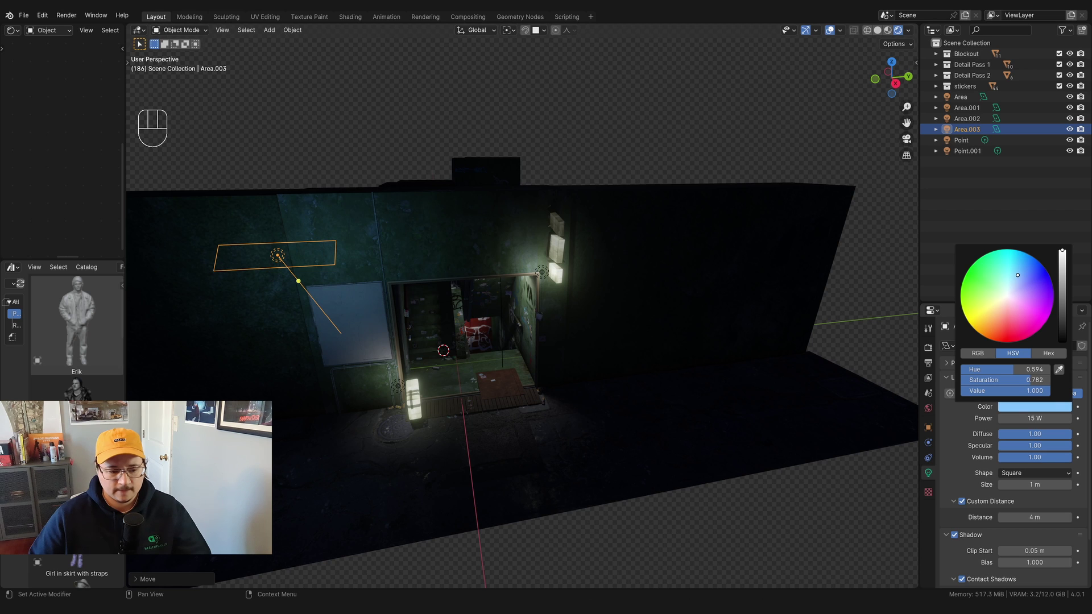
Adjust the blue area light's height and horizontal position near the blank wall panel left of the doorway
{"action": "middle_click_drag", "start_coordinate": [558, 356], "coordinate": [455, 411]}
{"action": "key", "text": "g"}
{"action": "key", "text": "g"}
{"action": "key", "text": "z"}
{"action": "left_click", "coordinate": [485, 411]}
{"action": "scroll", "coordinate": [341, 490], "scroll_direction": "down", "scroll_amount": 2}
{"action": "key", "text": "g"}
{"action": "key", "text": "shift+z"}
{"action": "left_click", "coordinate": [491, 447]}
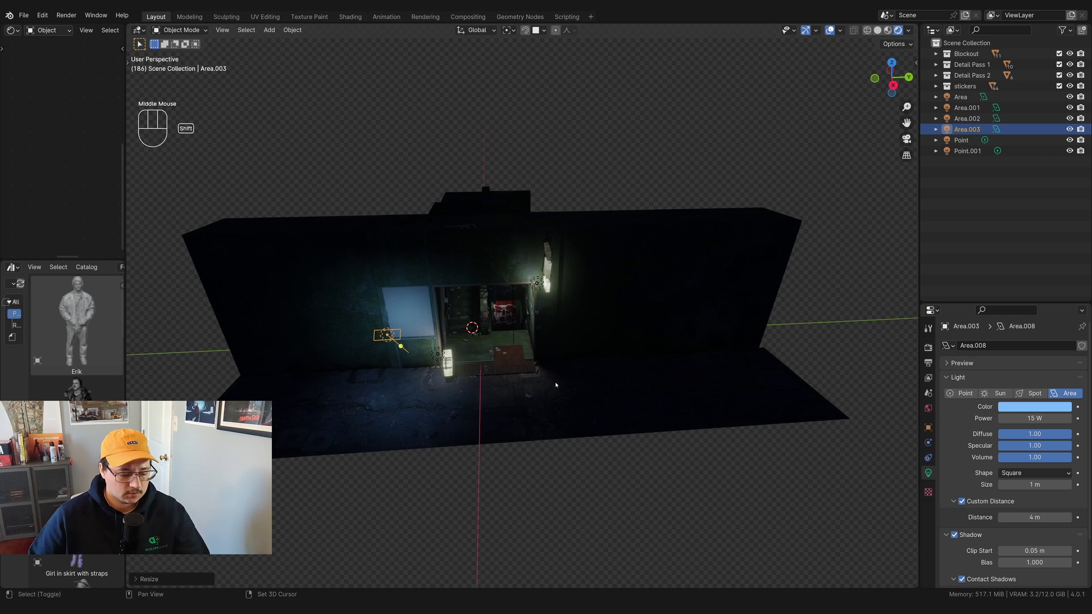
Duplicate the blue area light, place the copy by the wall right of the doorway and briefly hide it to compare
{"action": "key", "text": "shift+d"}
{"action": "key", "text": "x"}
{"action": "key", "text": "y"}
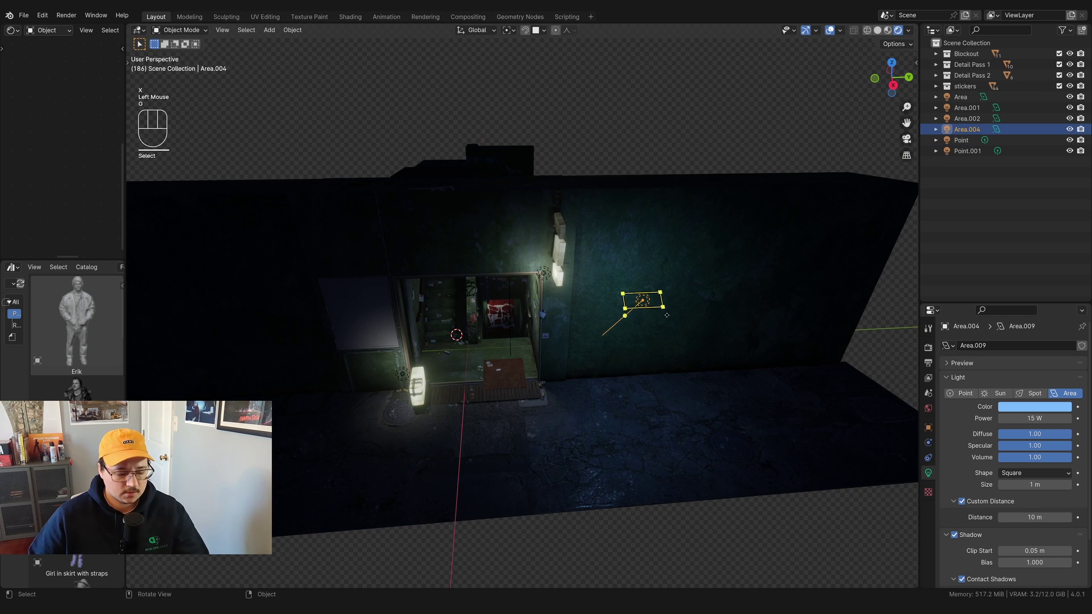
{"action": "key", "text": "g"}
{"action": "key", "text": "shift+z"}
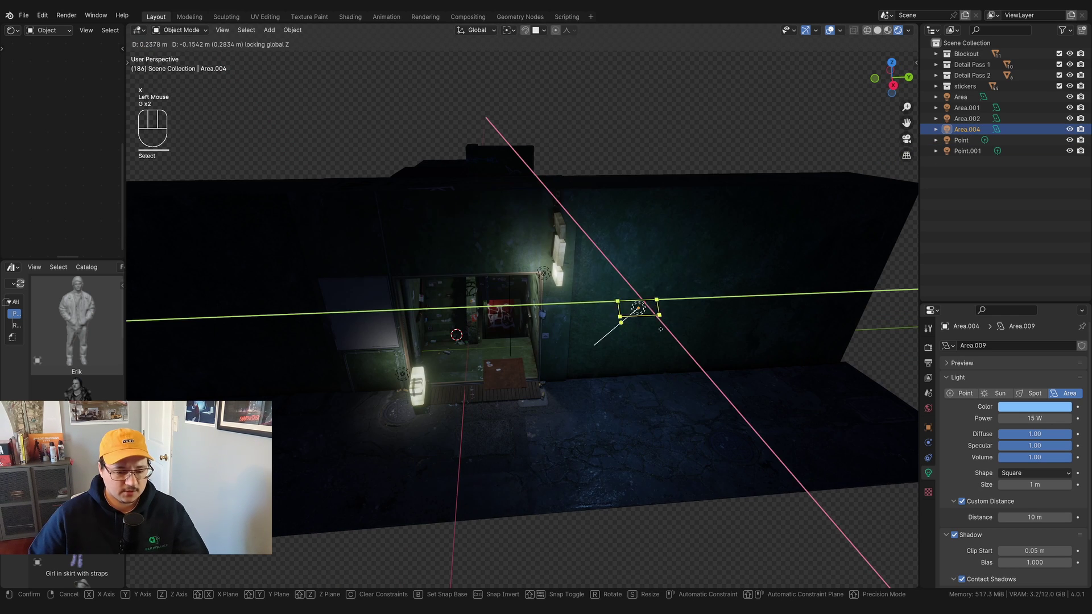
{"action": "left_click", "coordinate": [669, 321]}
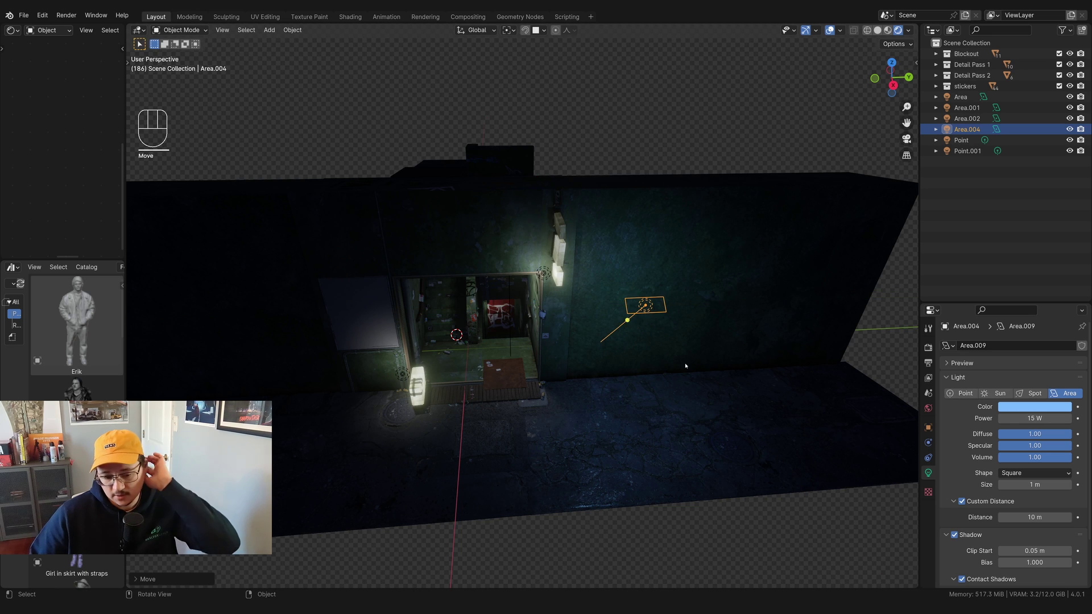
{"action": "middle_click_drag", "start_coordinate": [685, 365], "coordinate": [682, 370]}
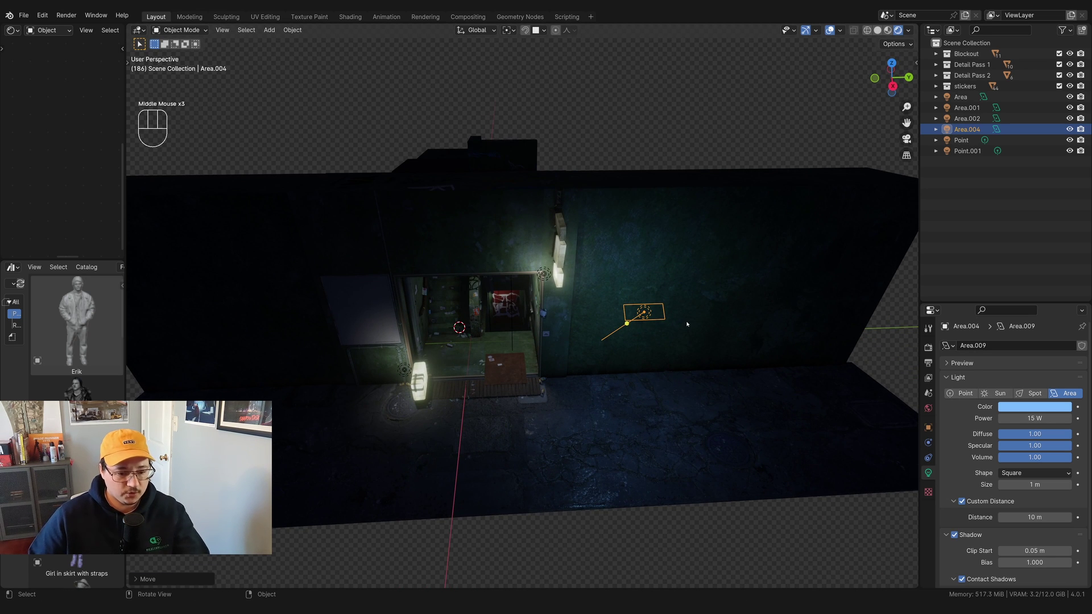
{"action": "key", "text": "h"}
{"action": "key", "text": "ctrl+z"}
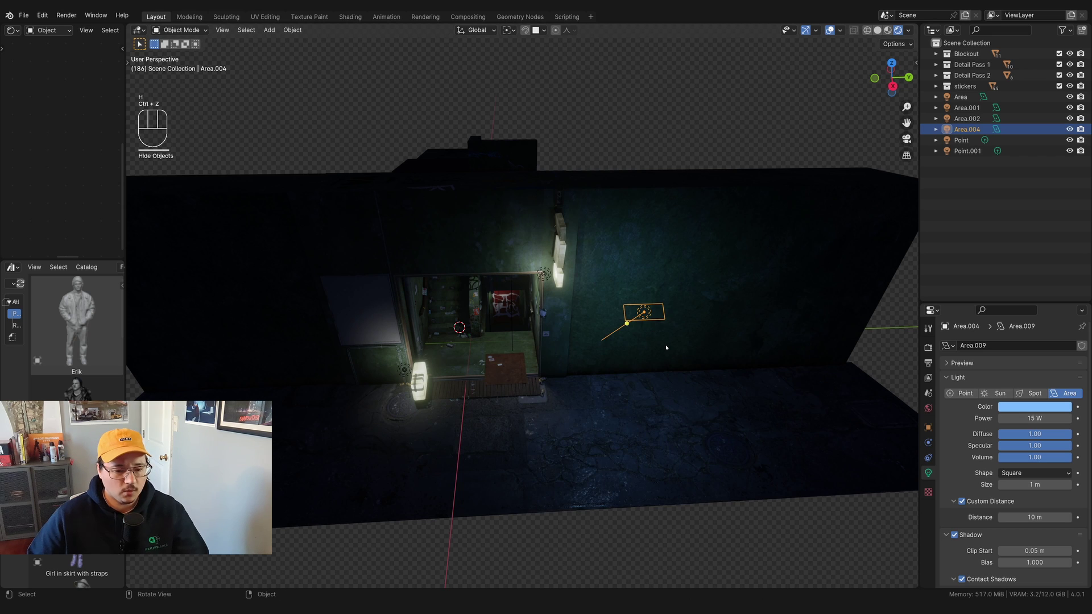
Move the right-hand blue area light horizontally closer to the doorway and adjust its height above the pavement
{"action": "key", "text": "g"}
{"action": "key", "text": "shift+z"}
{"action": "left_click", "coordinate": [629, 371]}
{"action": "key", "text": "g"}
{"action": "key", "text": "z"}
{"action": "left_click", "coordinate": [635, 326]}
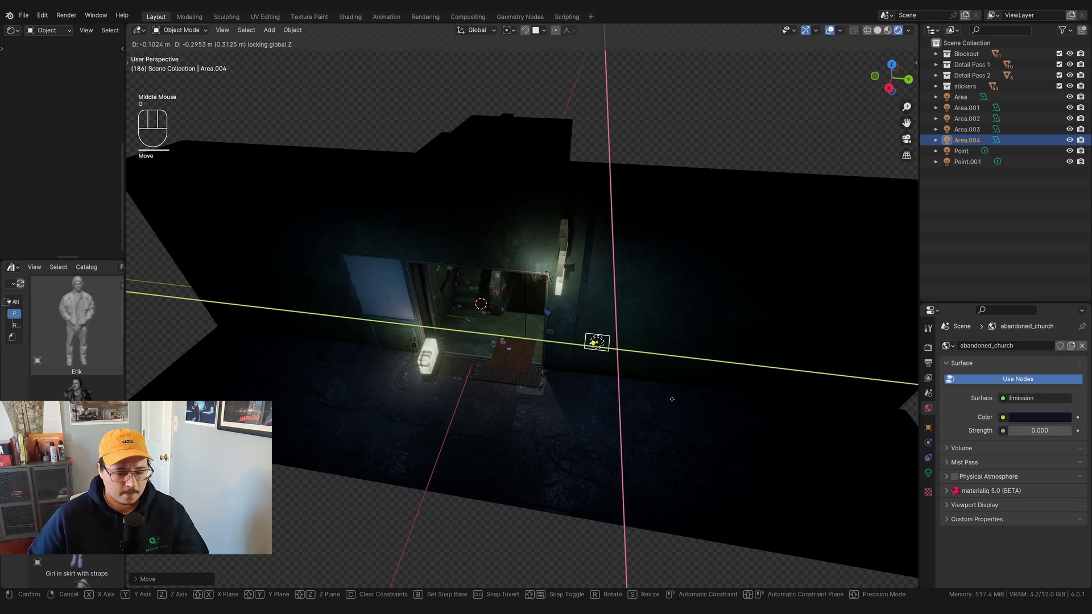
{"action": "left_click", "coordinate": [671, 397]}
{"action": "middle_click_drag", "start_coordinate": [671, 398], "coordinate": [692, 342]}
{"action": "key", "text": "g"}
{"action": "key", "text": "z"}
{"action": "left_click", "coordinate": [609, 463]}
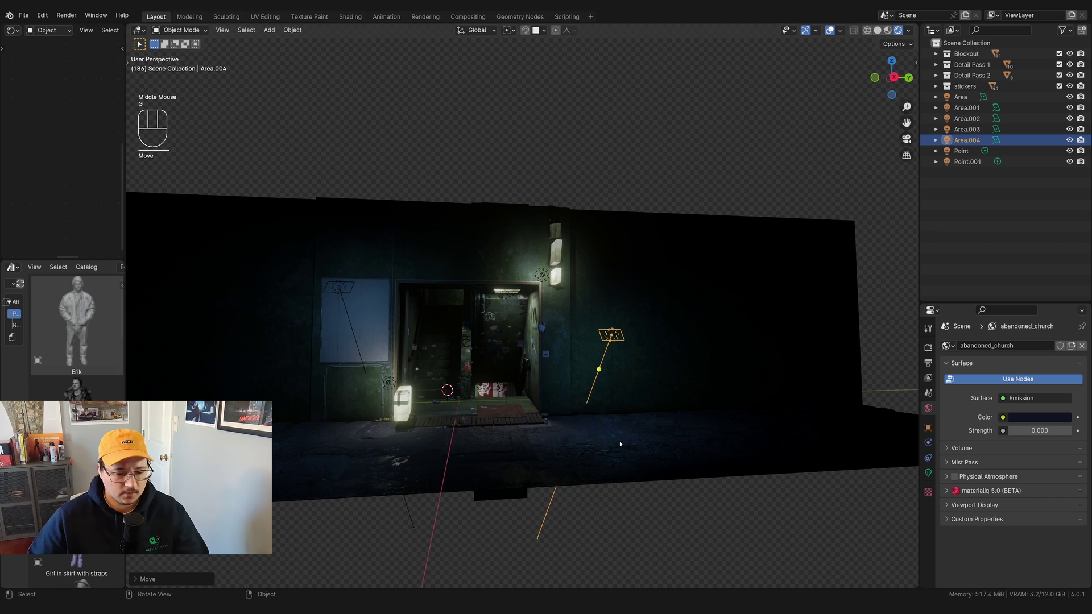
Move the blue area light by the blank wall panel horizontally, keeping its height, to rebalance the light left of the doorway
{"action": "middle_click_drag", "start_coordinate": [360, 427], "coordinate": [566, 479]}
{"action": "scroll", "coordinate": [597, 469], "scroll_direction": "up", "scroll_amount": 1}
{"action": "left_click", "coordinate": [733, 85]}
{"action": "scroll", "coordinate": [740, 82], "scroll_direction": "down", "scroll_amount": 1}
{"action": "left_click", "coordinate": [830, 30]}
{"action": "scroll", "coordinate": [535, 436], "scroll_direction": "up", "scroll_amount": 2}
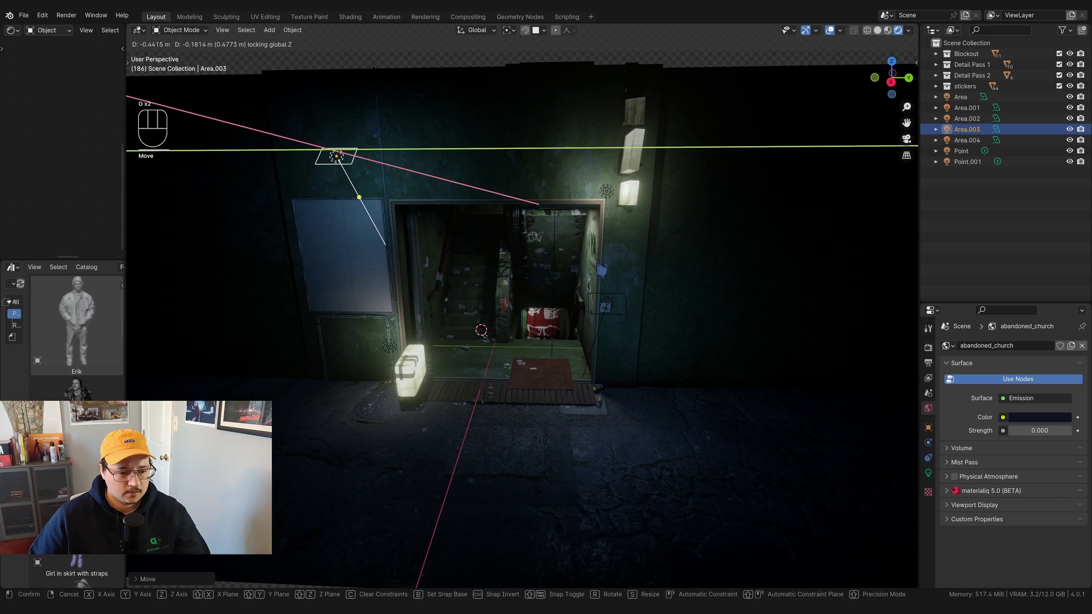
{"action": "left_click", "coordinate": [445, 327]}
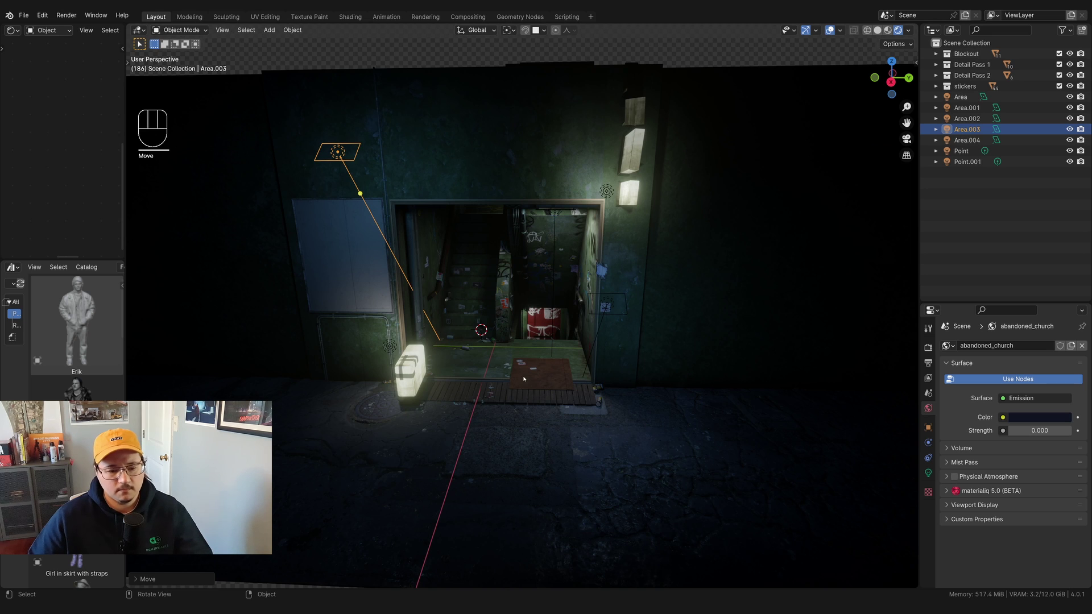
Move the right-hand blue area light horizontally a little farther from the doorway, keeping its height
{"action": "scroll", "coordinate": [524, 378], "scroll_direction": "up", "scroll_amount": 2}
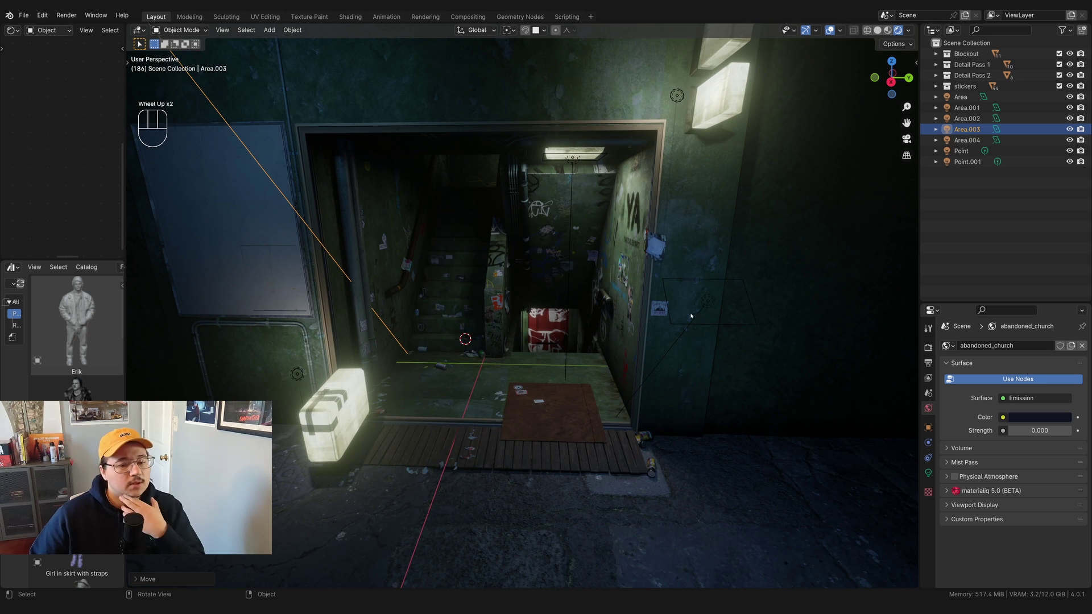
{"action": "left_click", "coordinate": [708, 307]}
{"action": "key", "text": "g"}
{"action": "key", "text": "shift+z"}
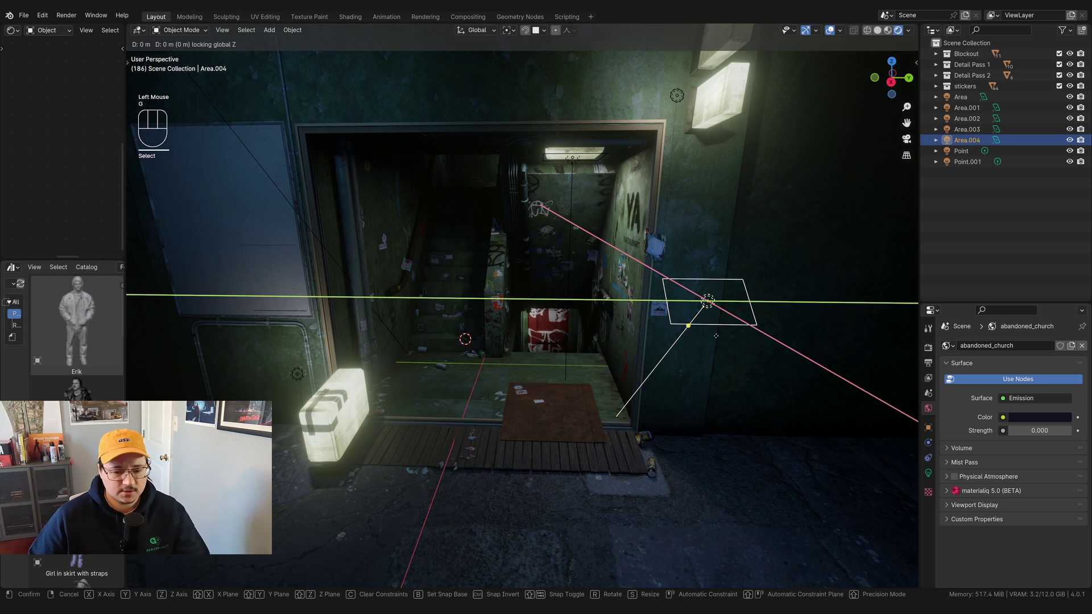
{"action": "left_click", "coordinate": [734, 339]}
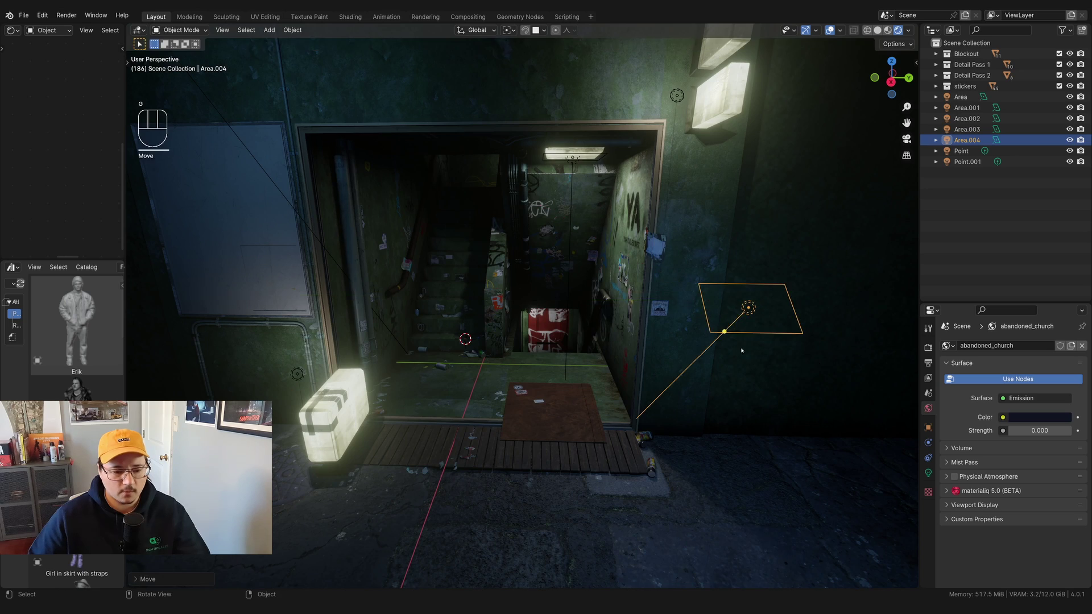
Examine the lighting inside the stairwell and across the whole facade, and bring up the scene's EEVEE render settings
{"action": "scroll", "coordinate": [611, 387], "scroll_direction": "up", "scroll_amount": 2}
{"action": "scroll", "coordinate": [630, 312], "scroll_direction": "down", "scroll_amount": 7}
{"action": "left_click", "coordinate": [692, 92]}
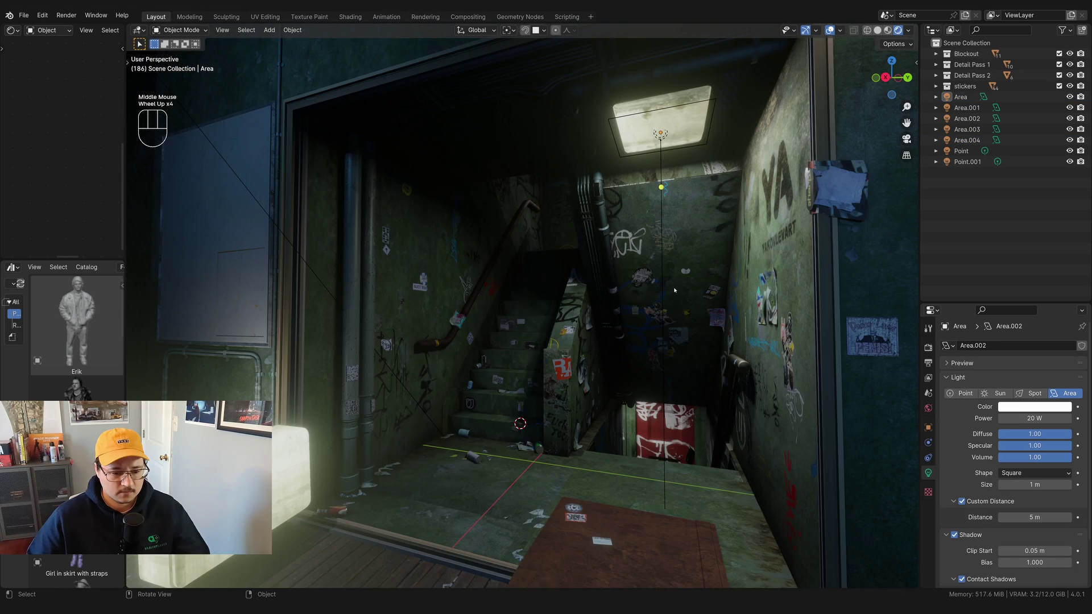
{"action": "scroll", "coordinate": [674, 291], "scroll_direction": "down", "scroll_amount": 2}
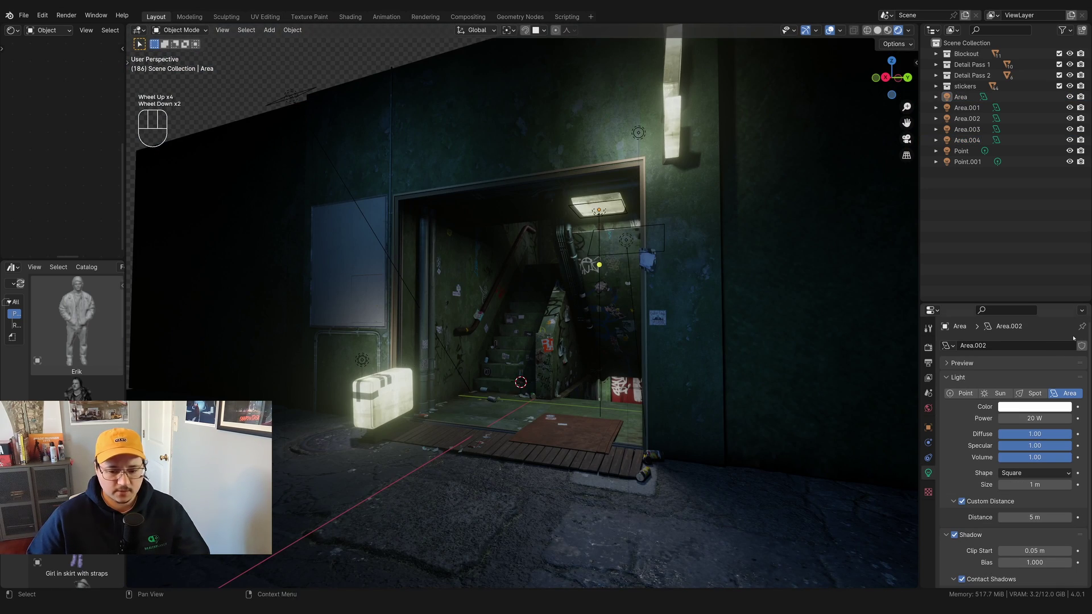
{"action": "left_click", "coordinate": [928, 347]}
{"action": "scroll", "coordinate": [642, 307], "scroll_direction": "up", "scroll_amount": 2}
{"action": "scroll", "coordinate": [642, 307], "scroll_direction": "down", "scroll_amount": 2}
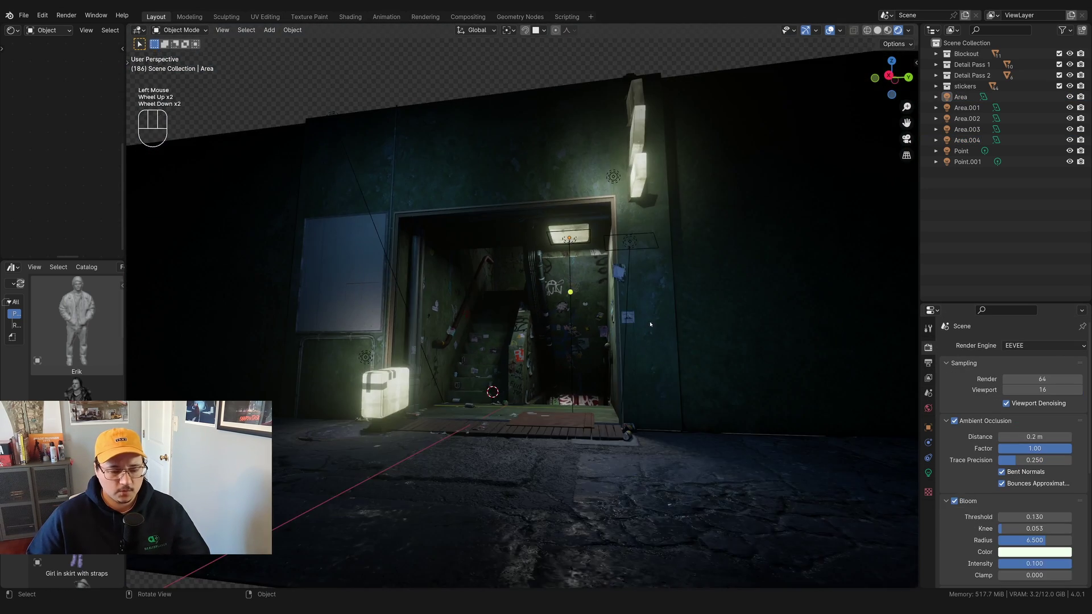
{"action": "middle_click_drag", "start_coordinate": [636, 304], "coordinate": [671, 325]}
{"action": "scroll", "coordinate": [670, 324], "scroll_direction": "down", "scroll_amount": 1}
{"action": "left_click", "coordinate": [629, 99]}
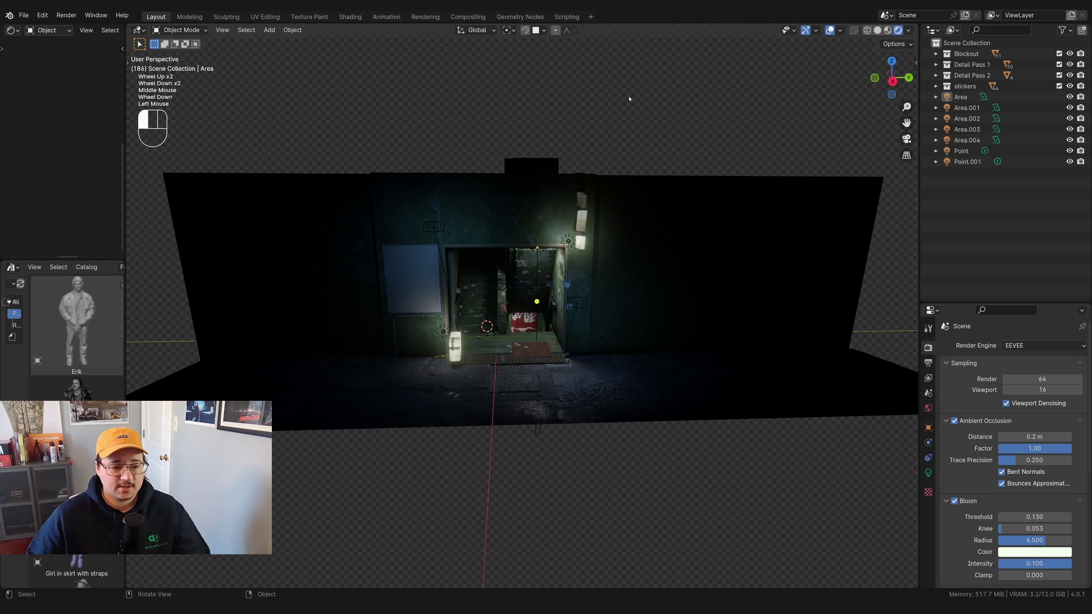
{"action": "middle_click_drag", "start_coordinate": [705, 217], "coordinate": [697, 266]}
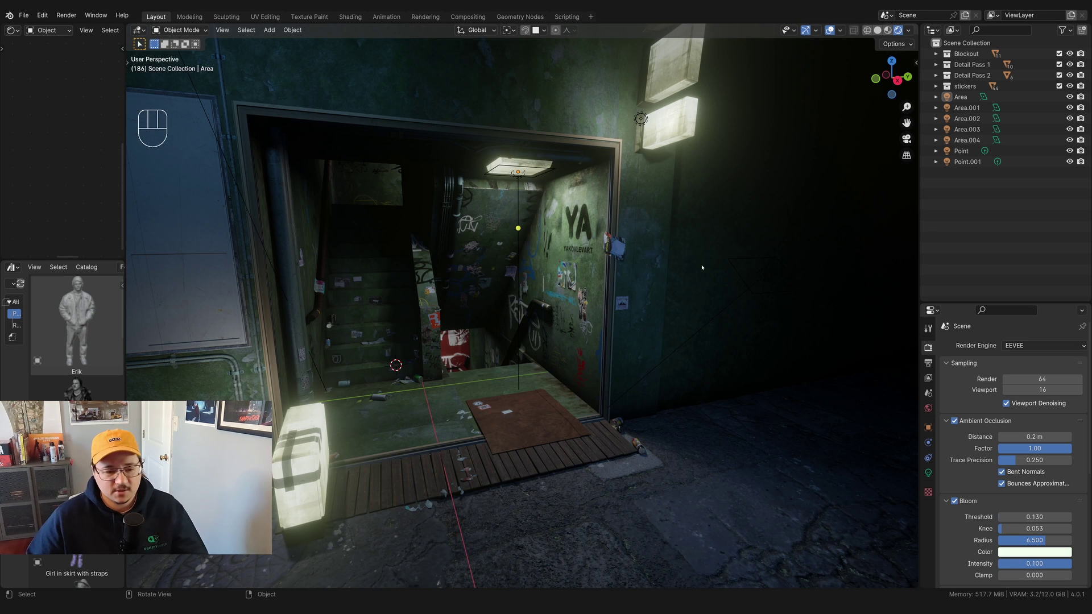
Check the right-hand blue area light and the stairwell's ceiling area light by selecting each in turn
{"action": "left_click", "coordinate": [764, 280]}
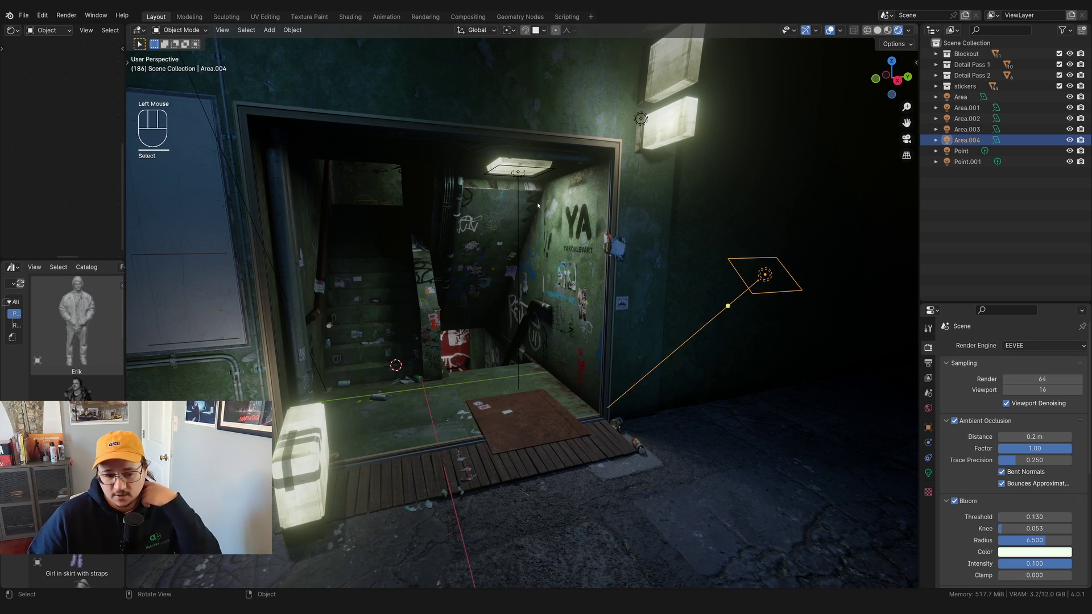
{"action": "left_click", "coordinate": [521, 178]}
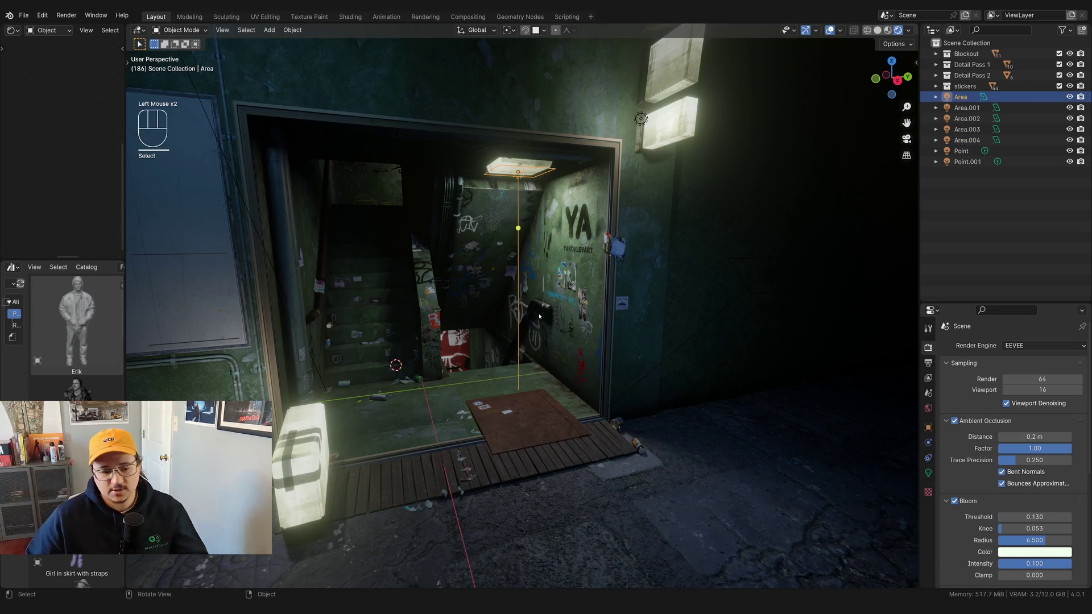
{"action": "scroll", "coordinate": [554, 328], "scroll_direction": "up", "scroll_amount": 2}
{"action": "scroll", "coordinate": [559, 332], "scroll_direction": "down", "scroll_amount": 2}
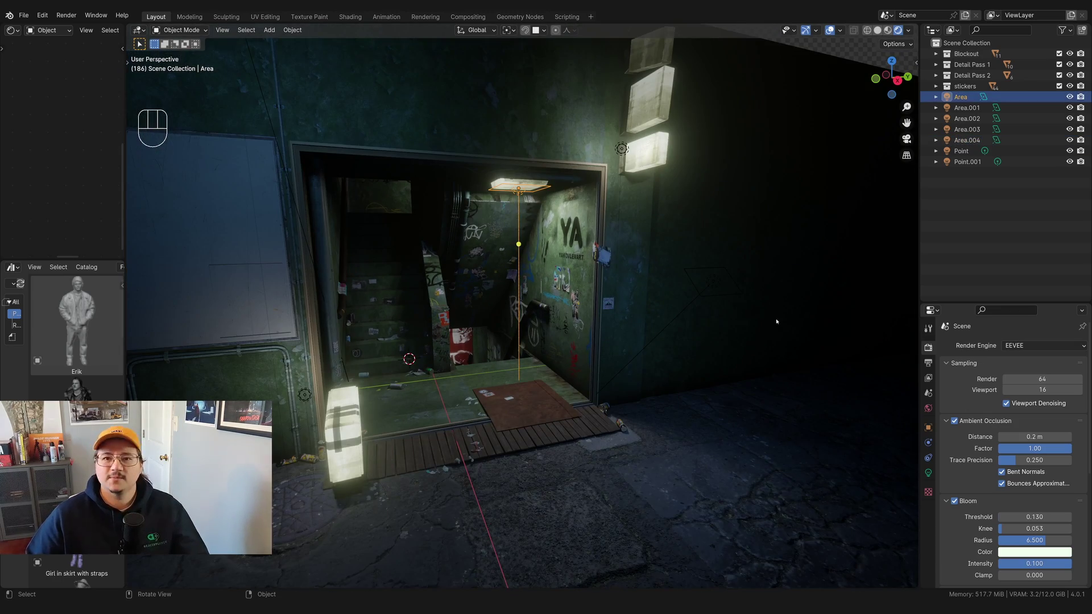